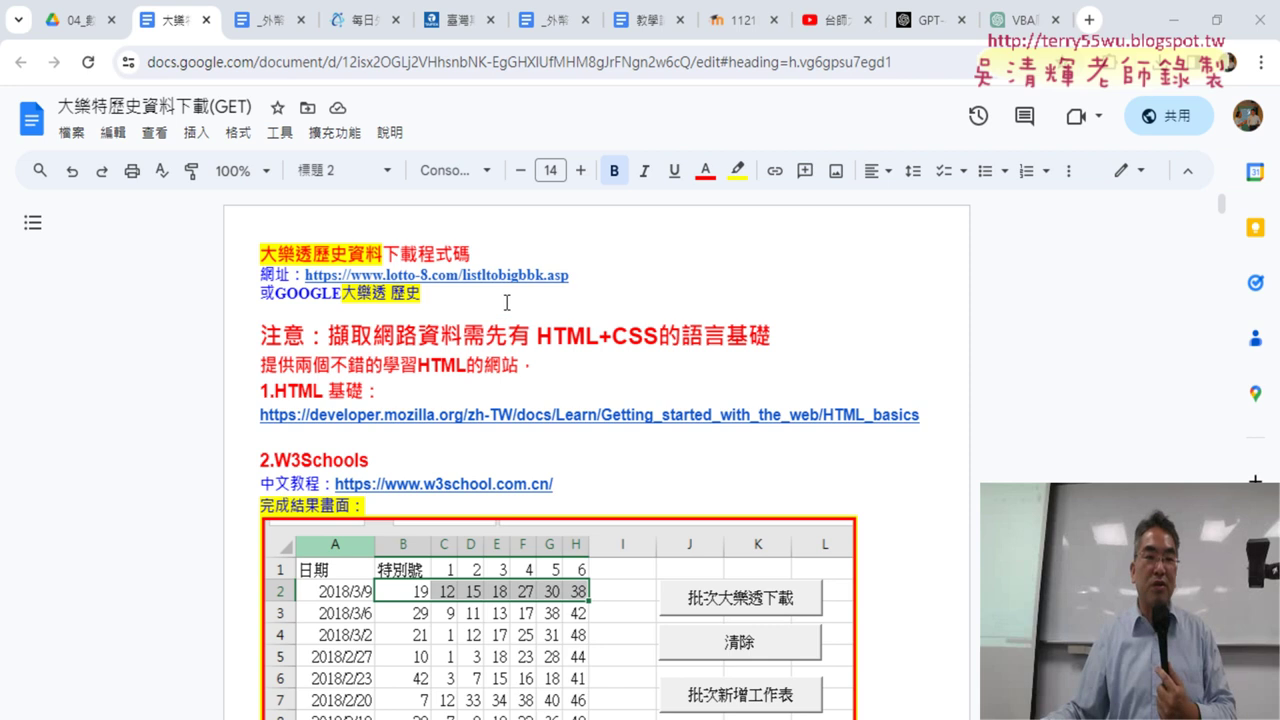
Open the lotto-8 Big Lotto history link from the notes in a new browser tab
click(462, 286)
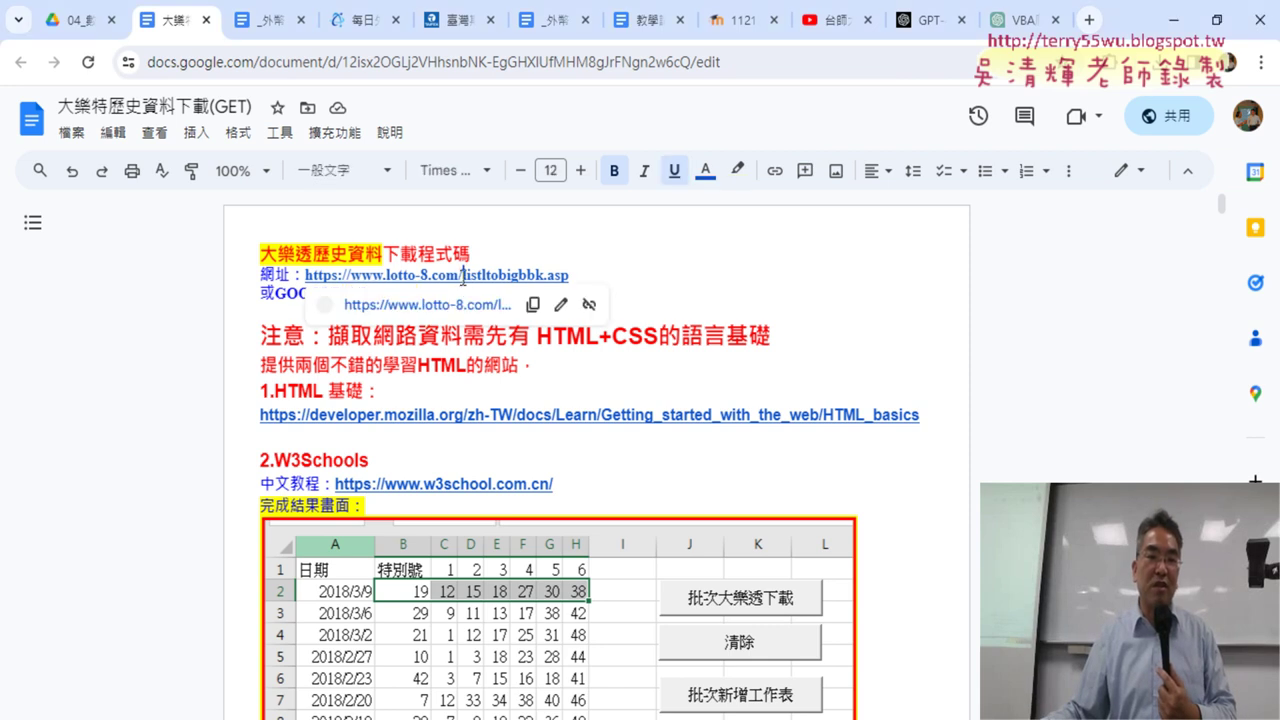
click(455, 304)
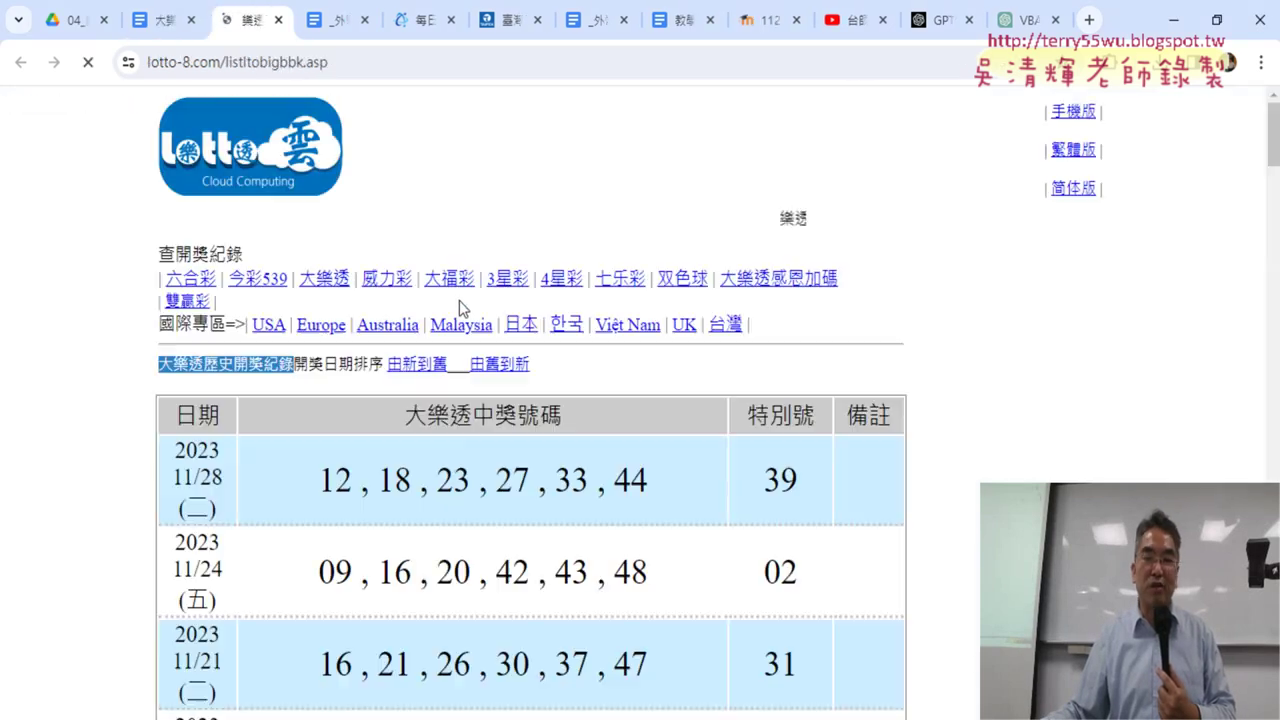
Load page 1 of the Big Lotto draw history (indexpage=1&orderby=new) from the bottom page links
scroll(70, 303, down, 4)
scroll(70, 303, down, 4)
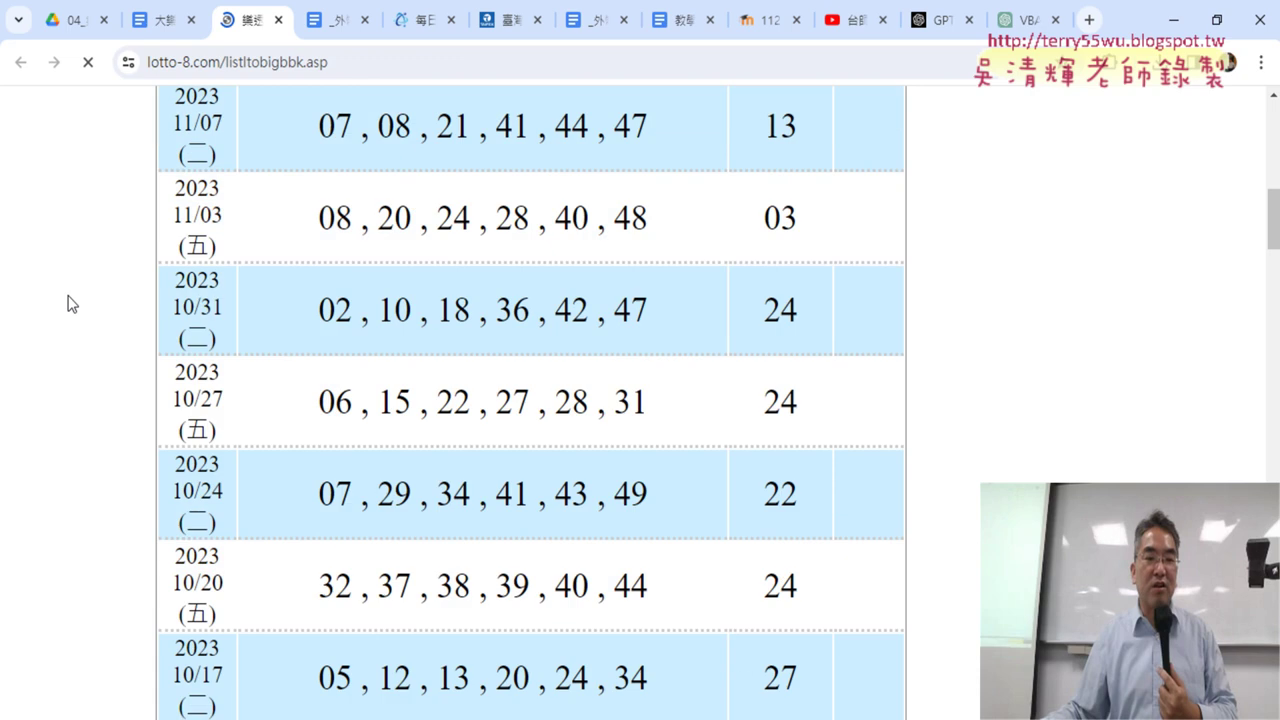
scroll(70, 303, down, 5)
scroll(70, 303, down, 5)
scroll(70, 304, down, 6)
scroll(70, 304, down, 3)
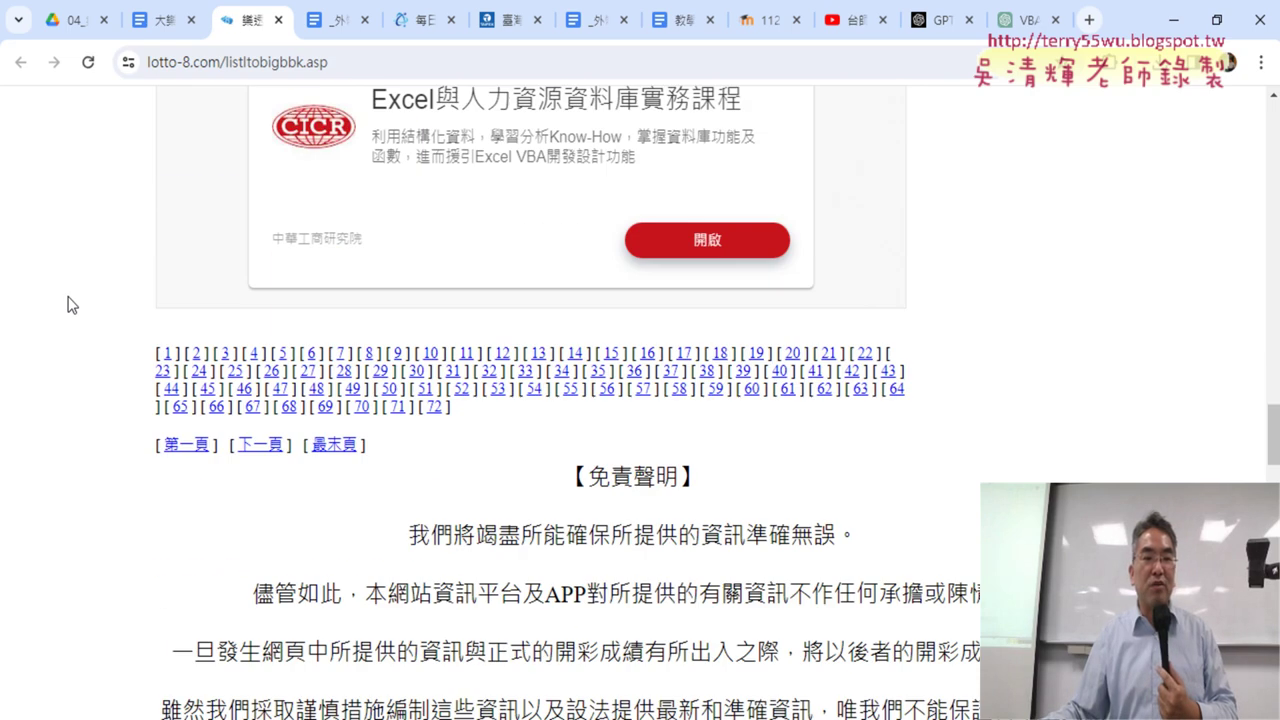
click(168, 358)
click(389, 64)
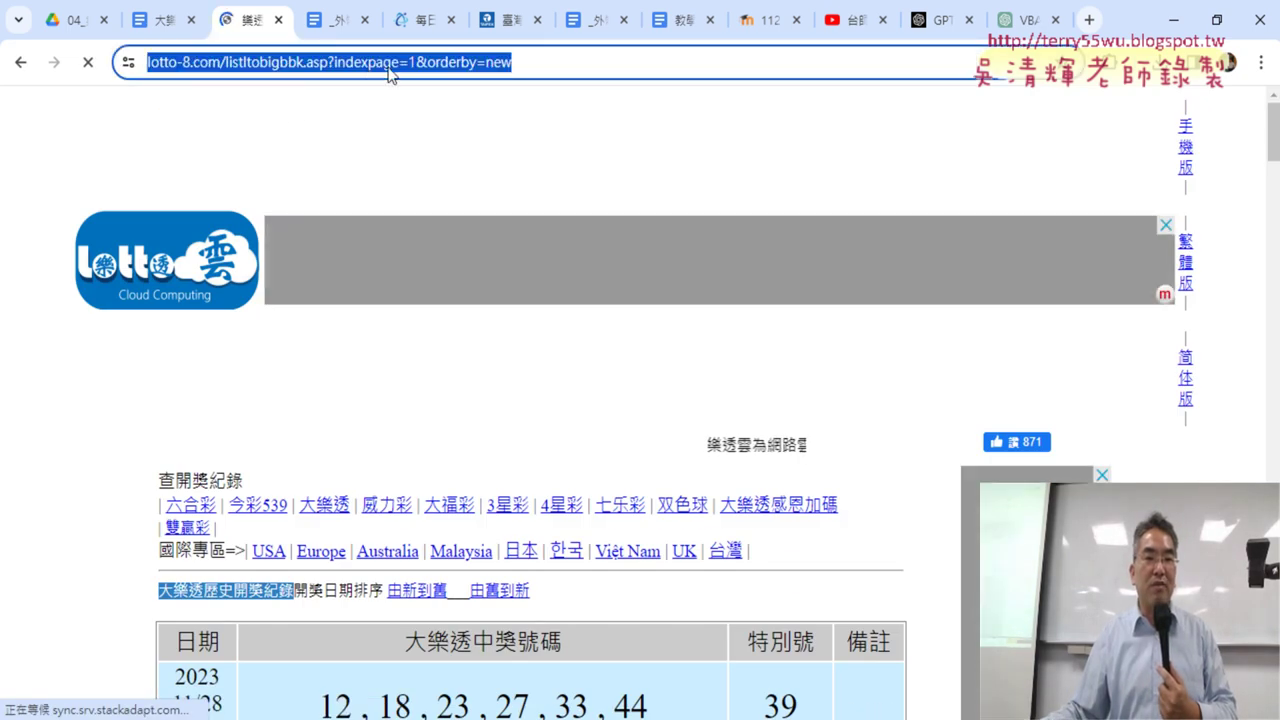
key(End)
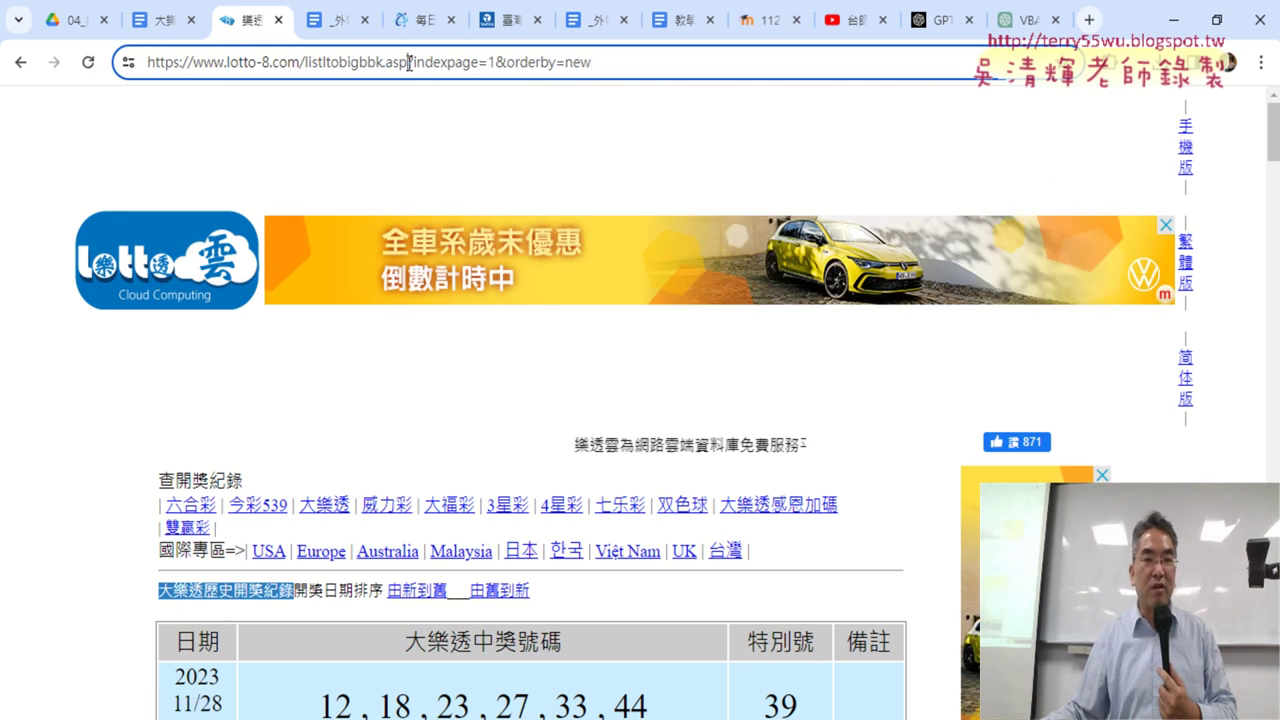
drag(406, 62, 724, 67)
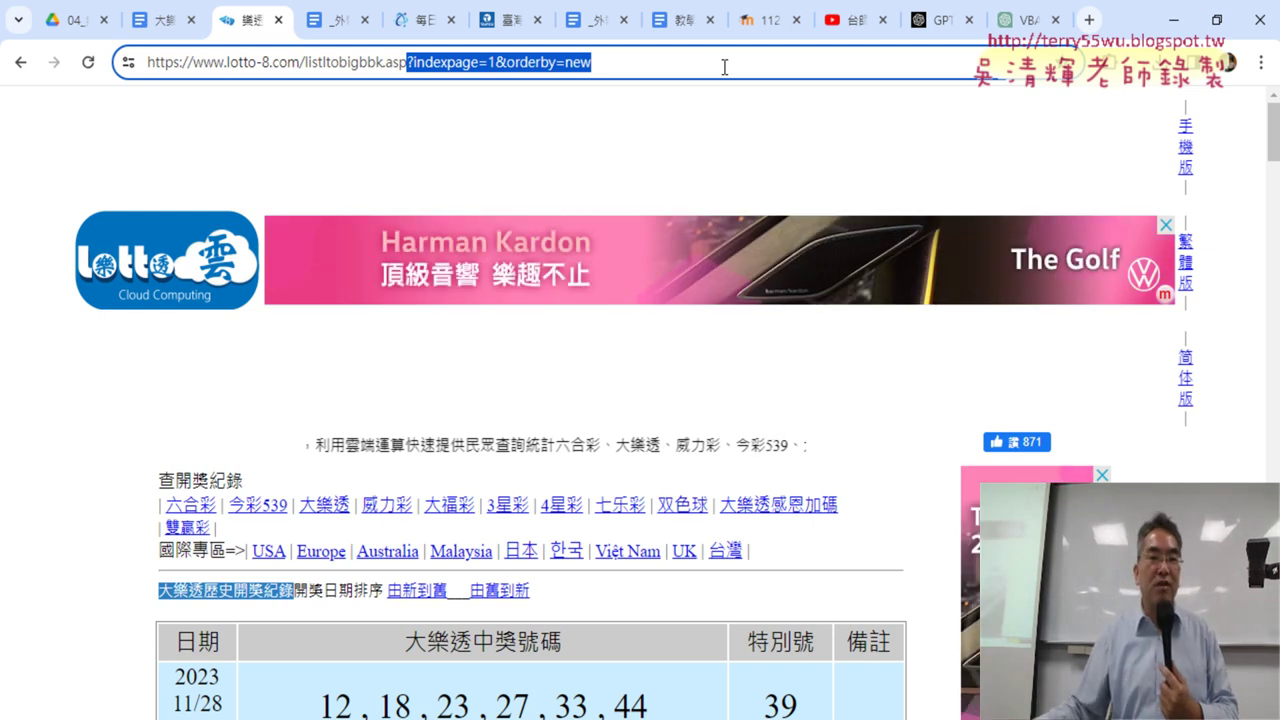
double_click(491, 62)
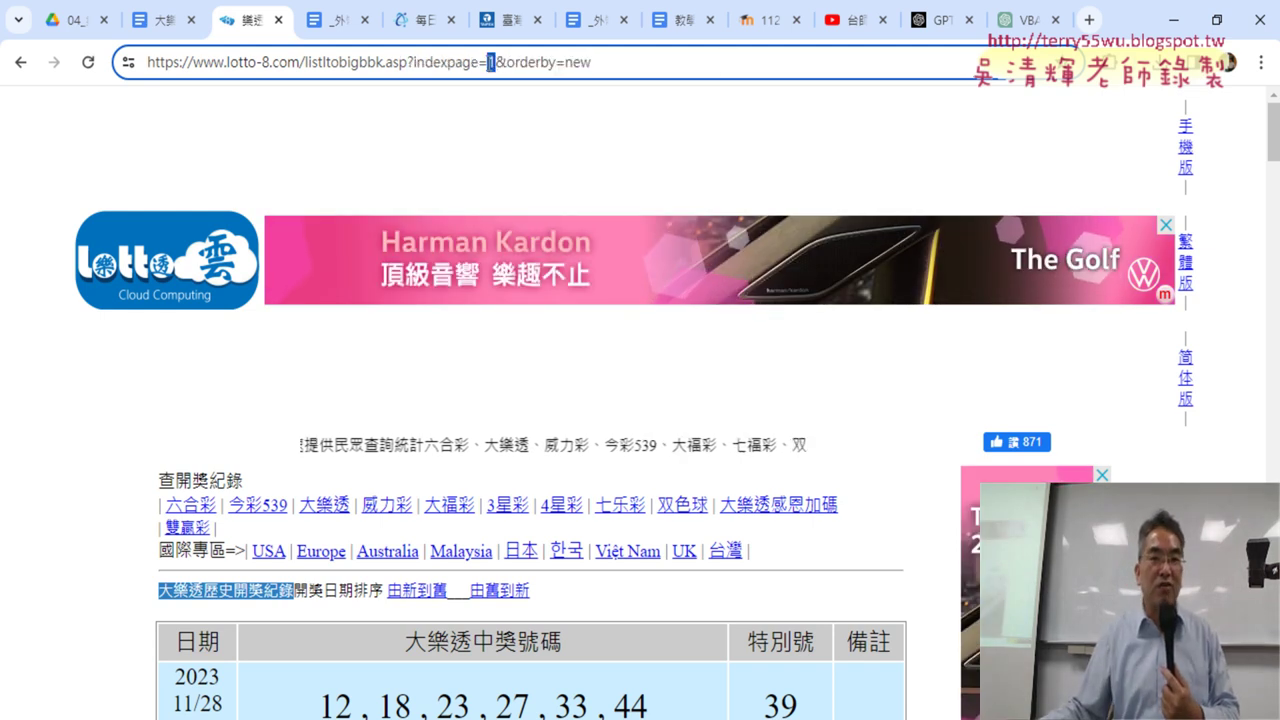
double_click(500, 62)
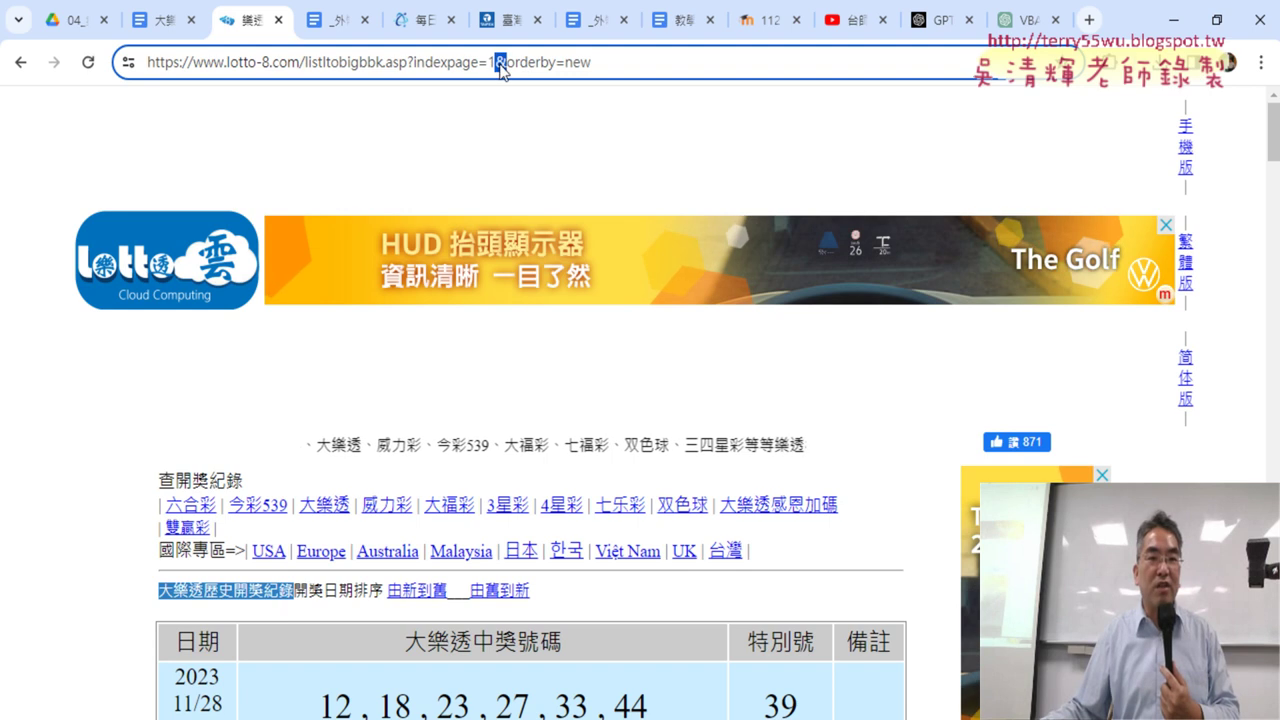
double_click(579, 63)
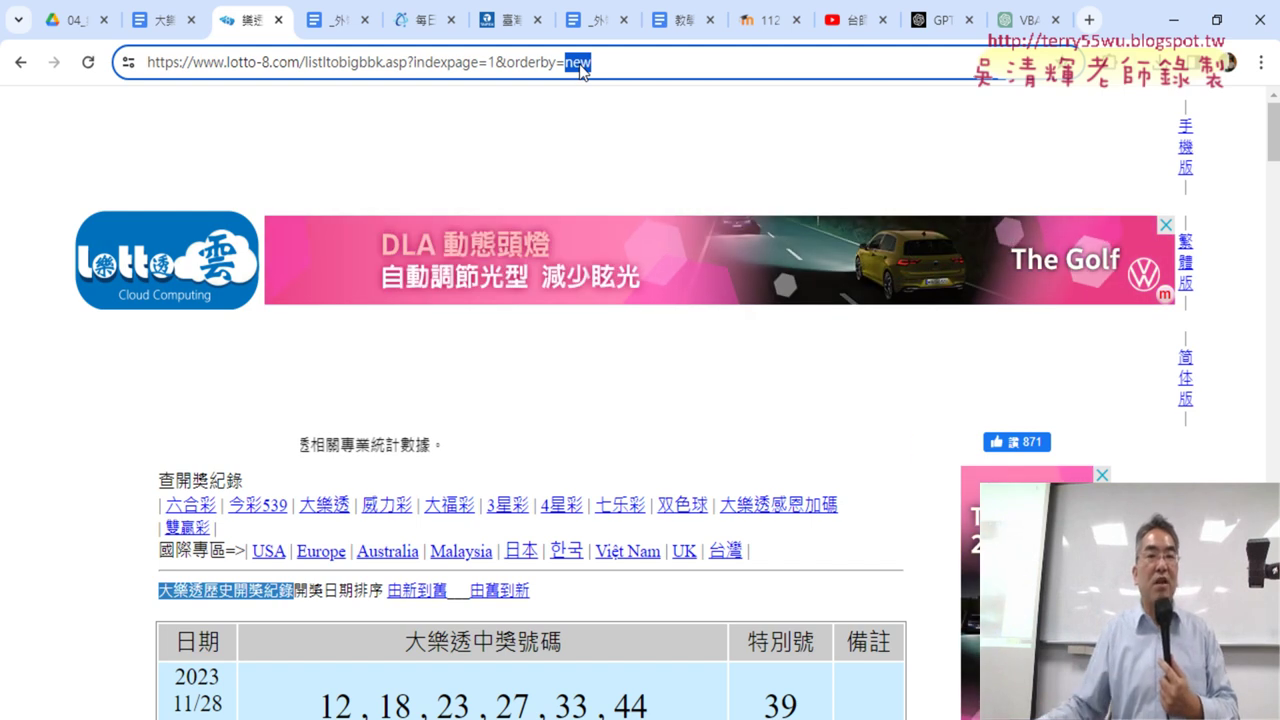
mouse_move(441, 62)
mouse_down()
mouse_move(406, 62)
mouse_move(705, 90)
mouse_up()
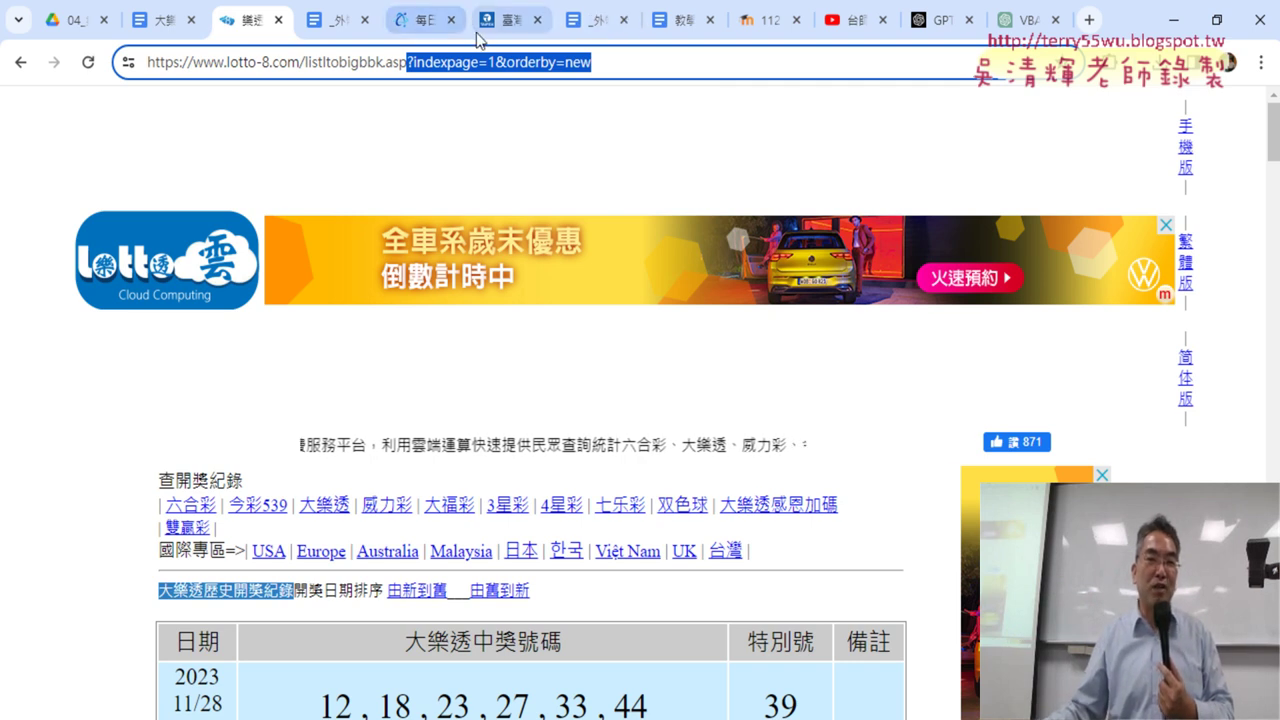
On the TAIFEX rate page, submit 2022/01/01–2023/06/30 and dismiss the one-year range alert
click(514, 22)
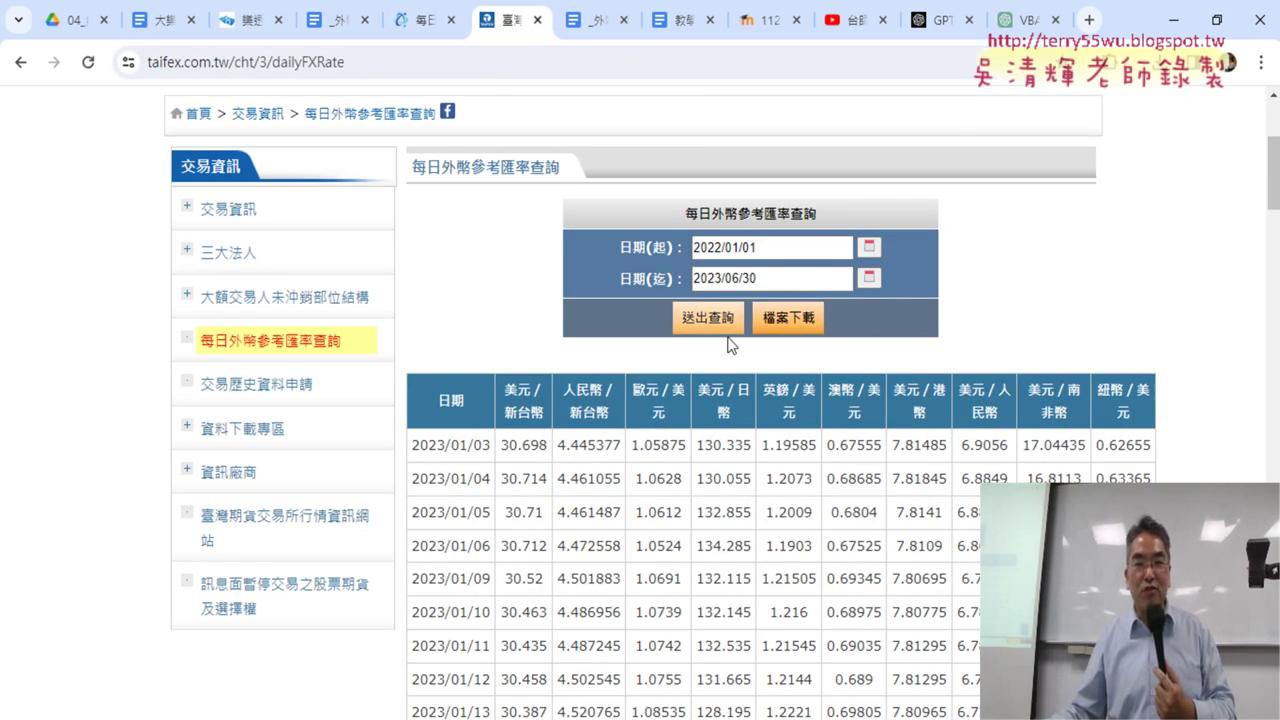
click(770, 247)
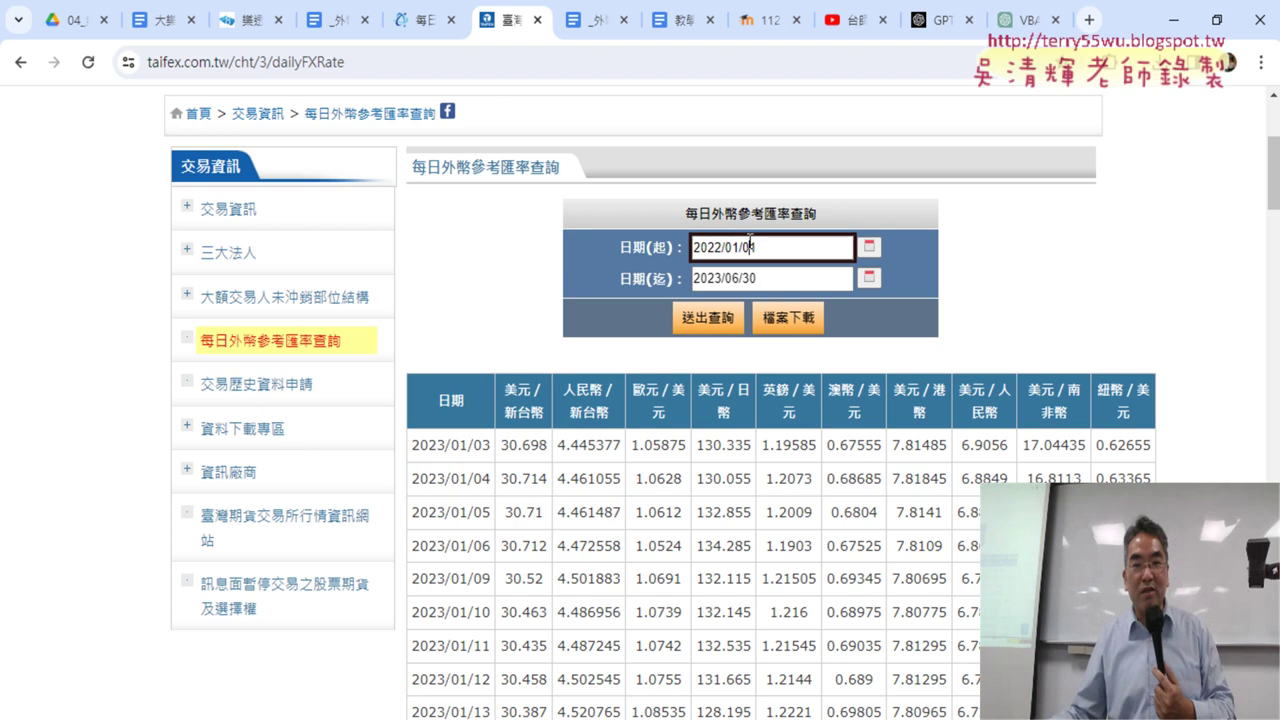
click(792, 280)
triple_click(792, 280)
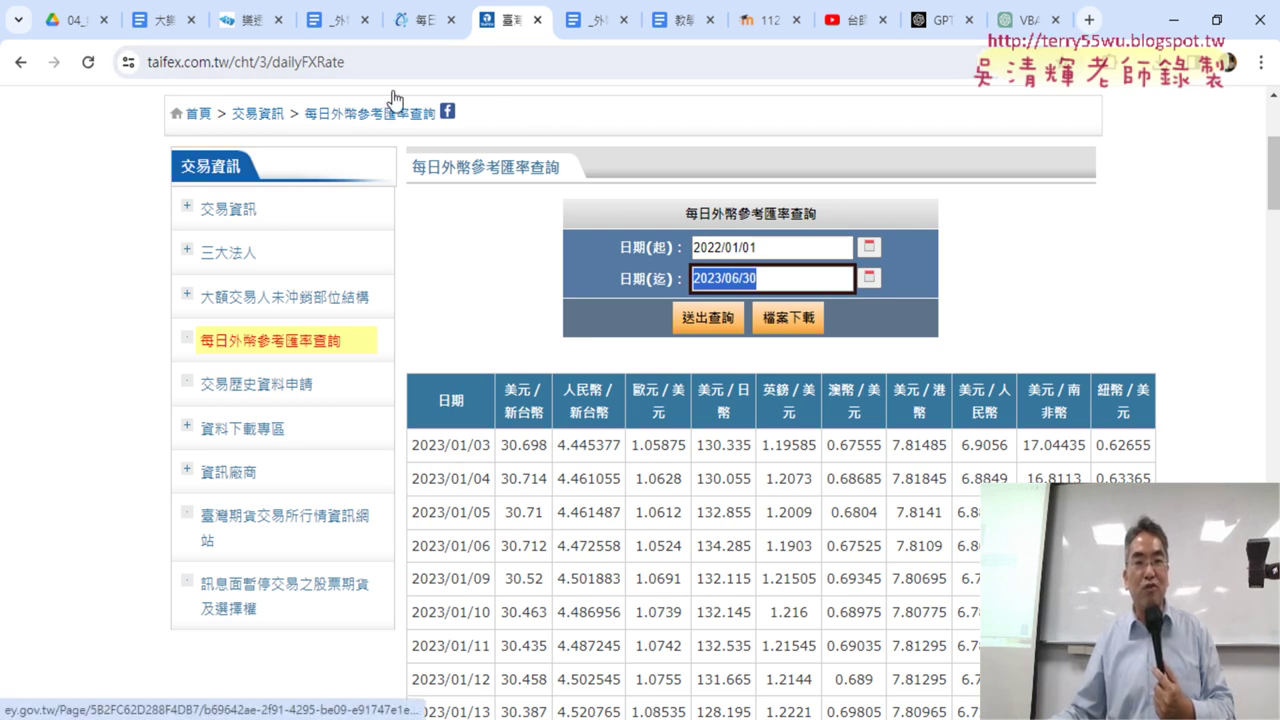
click(706, 319)
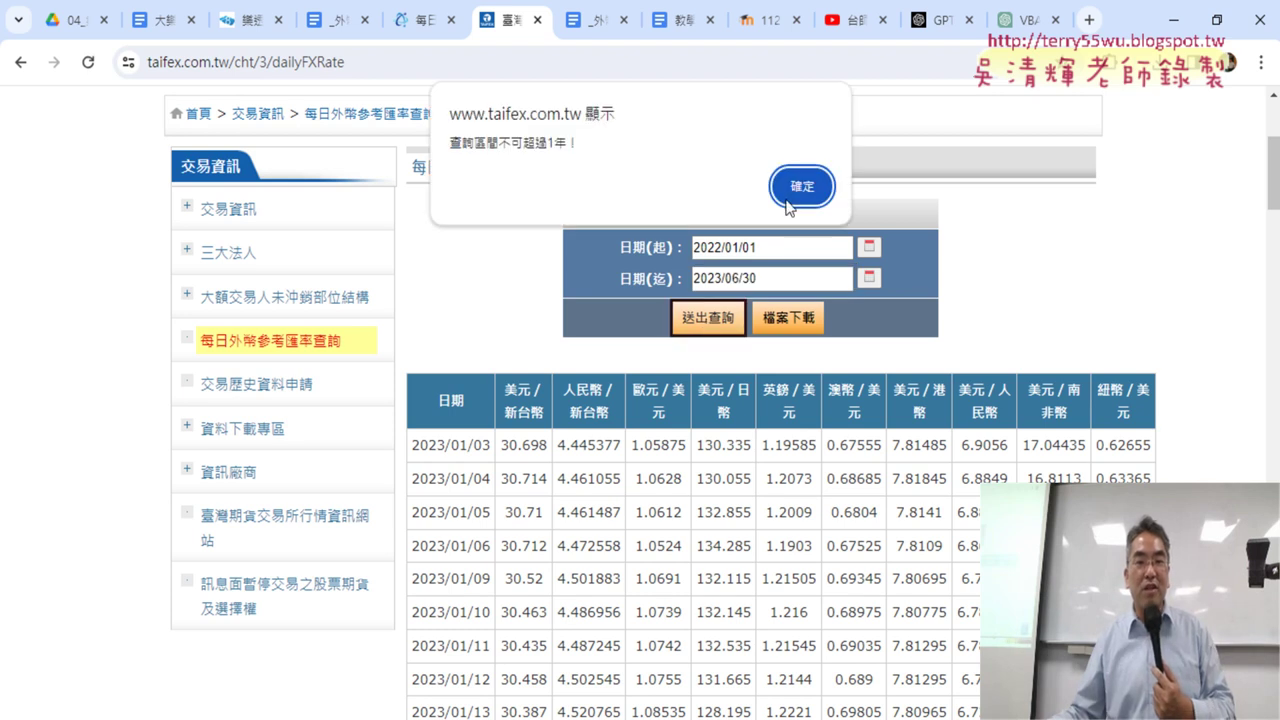
click(799, 183)
Change the end date to 2022/06/30 and resubmit the query, which times out
click(716, 280)
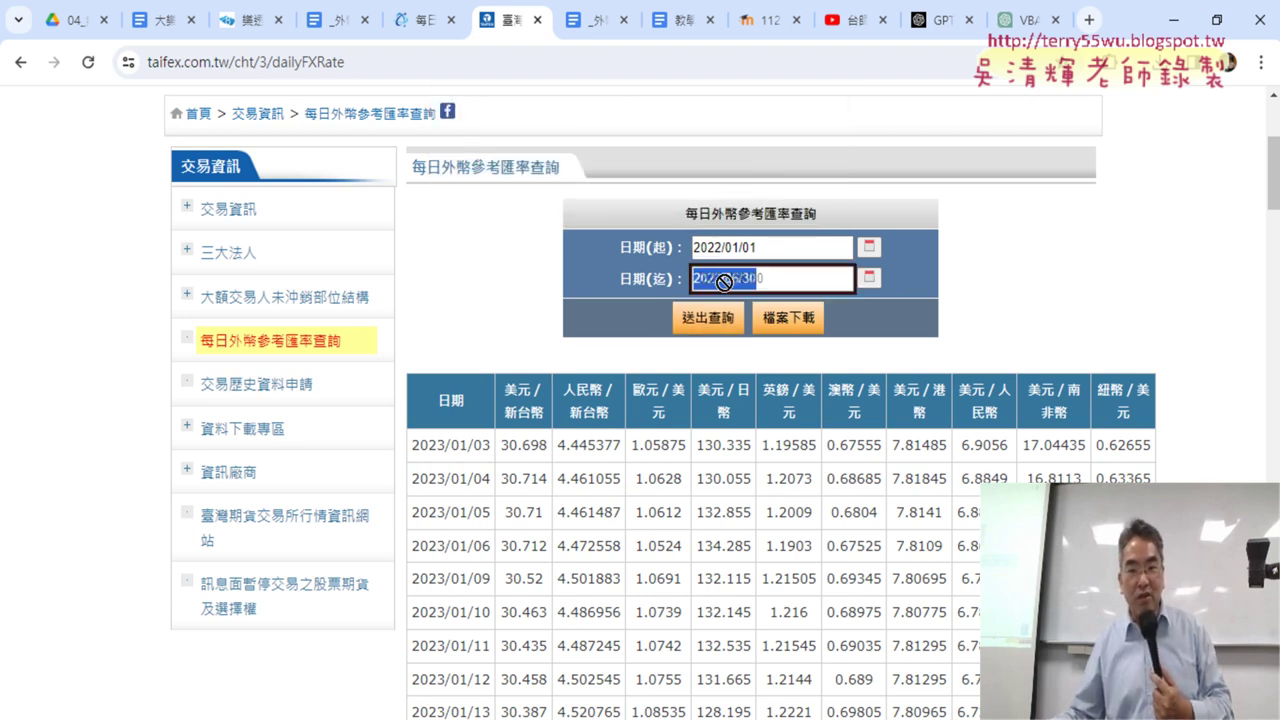
key(BackSpace)
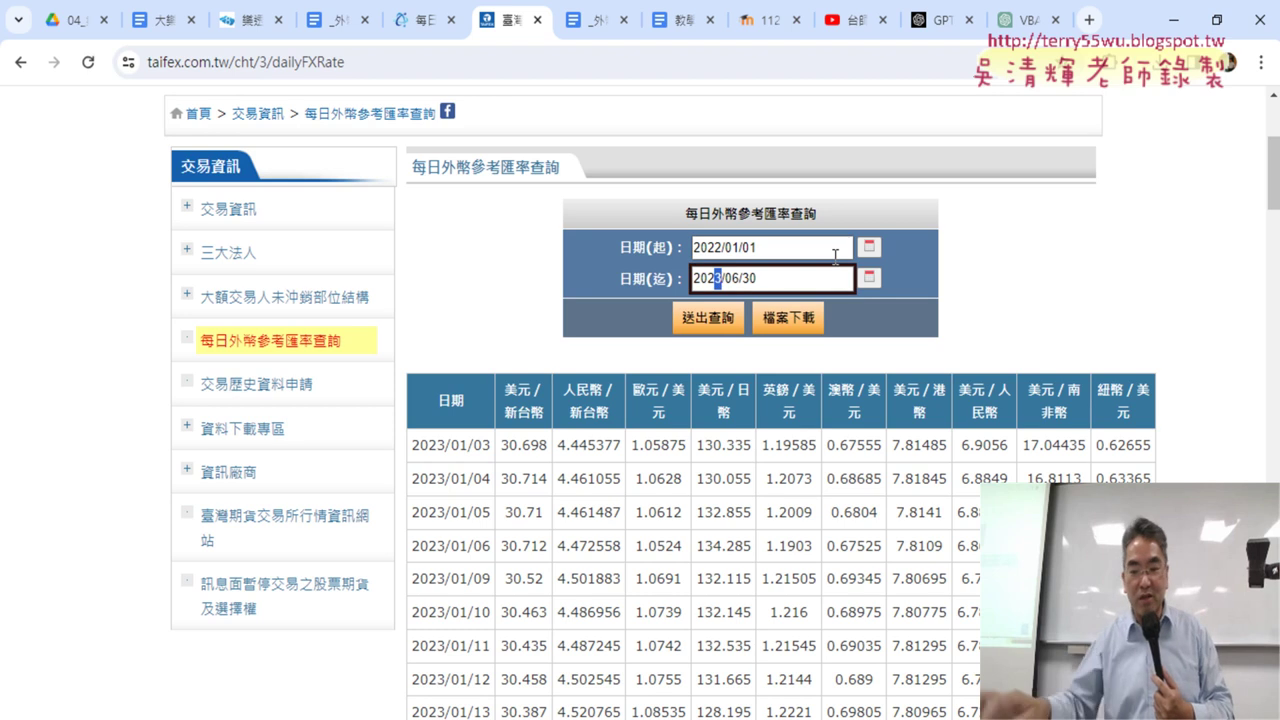
text(2)
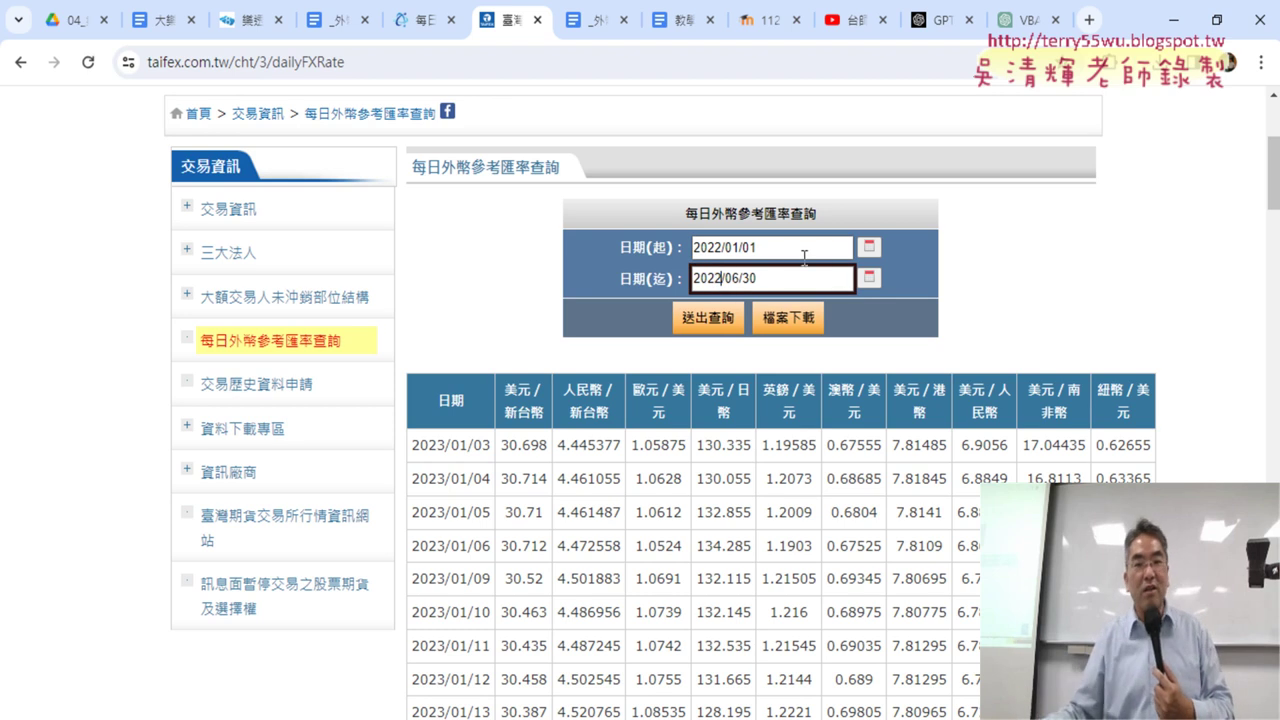
click(716, 321)
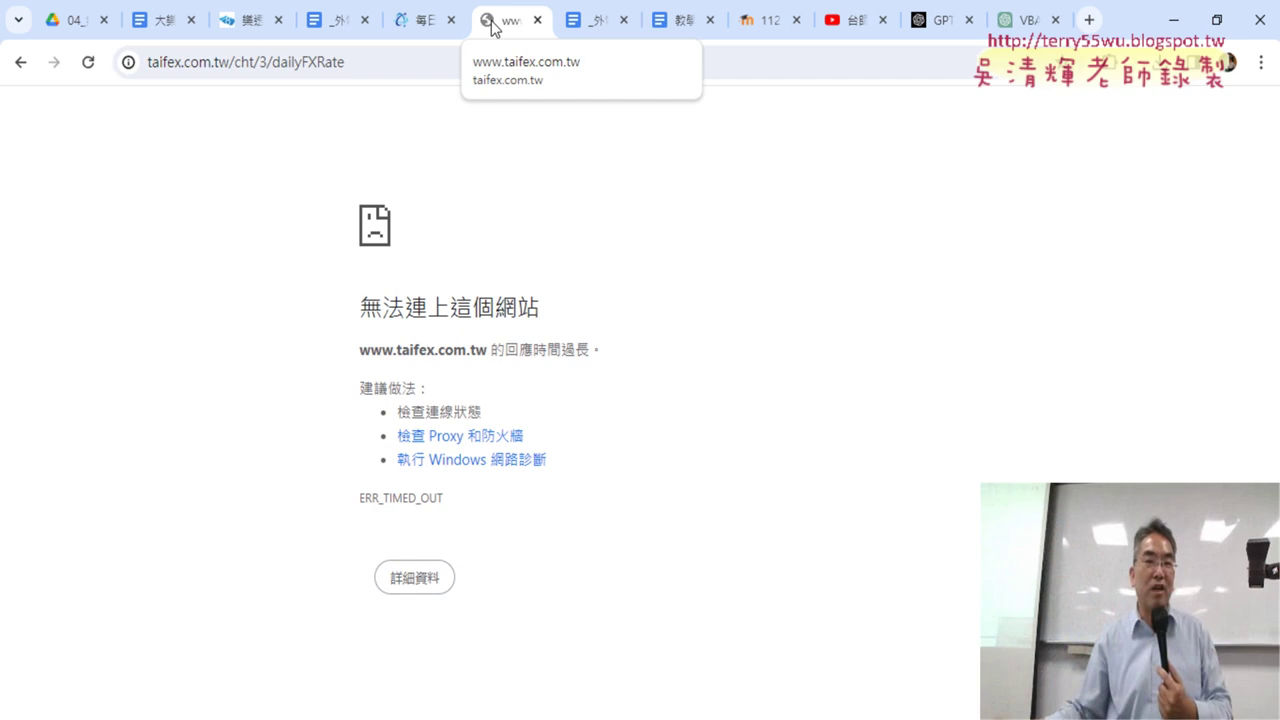
Reload and resend the form to get the 2022/01/01–2022/06/30 rate table, starting at 2022/01/03
click(93, 66)
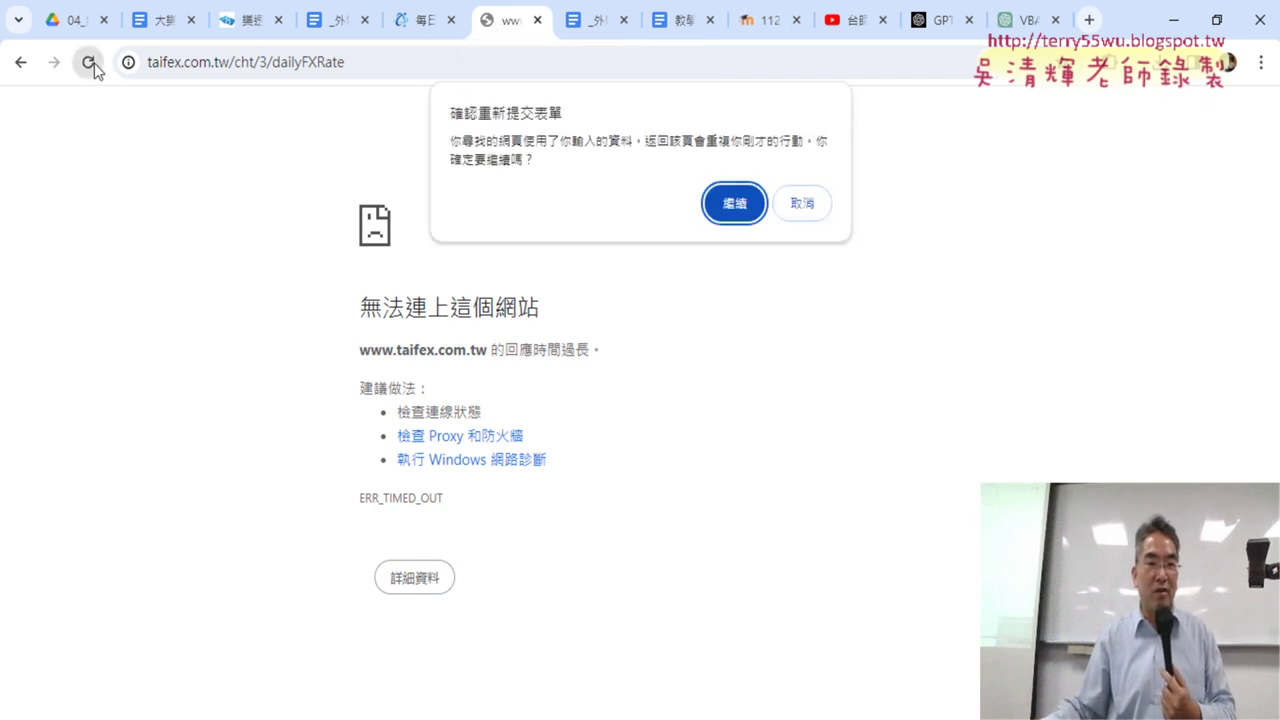
click(718, 202)
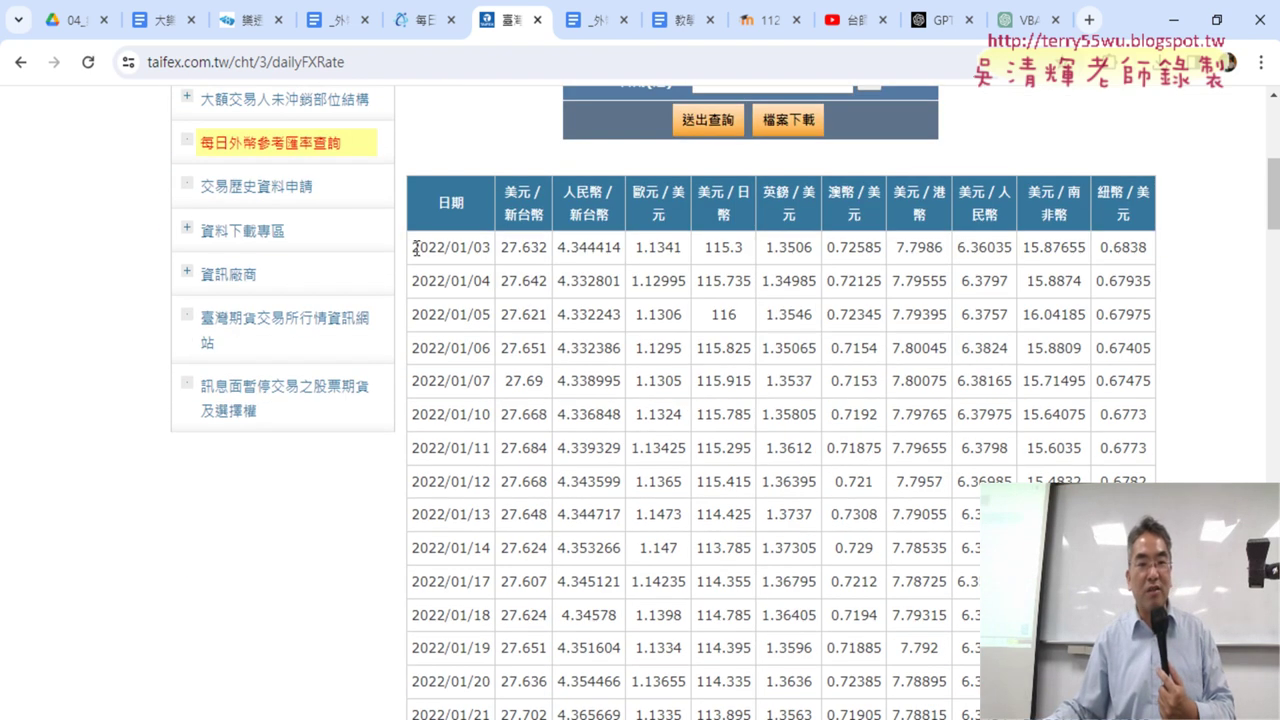
drag(416, 249, 495, 254)
scroll(508, 409, down, 5)
scroll(508, 409, down, 10)
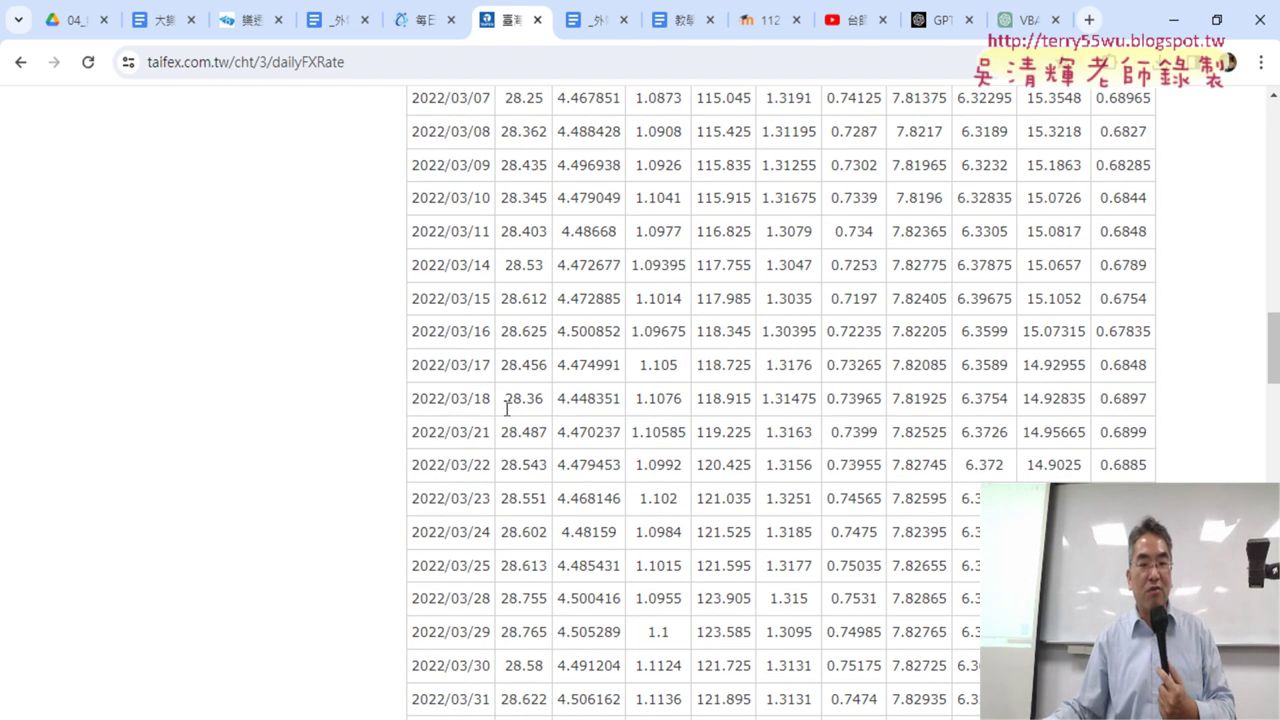
scroll(514, 443, down, 8)
scroll(503, 586, down, 3)
scroll(503, 586, down, 3)
scroll(800, 500, up, 6)
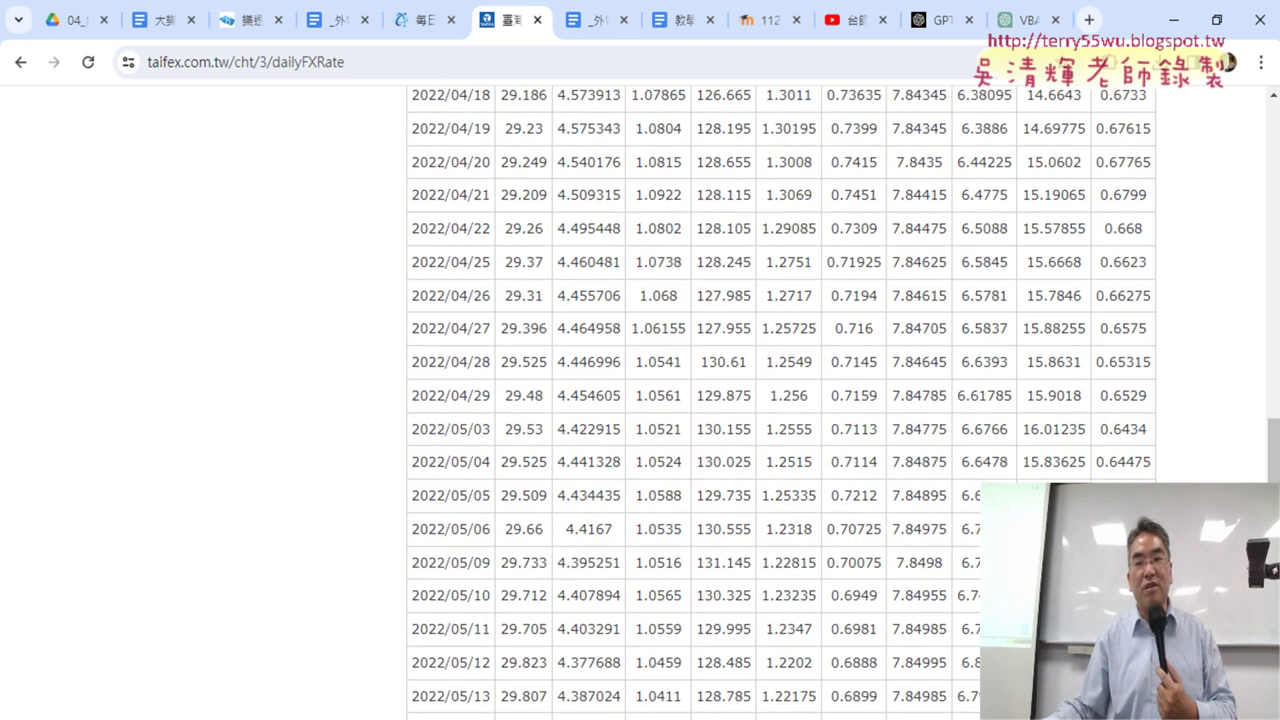
scroll(1100, 450, up, 3)
drag(1275, 435, 1275, 155)
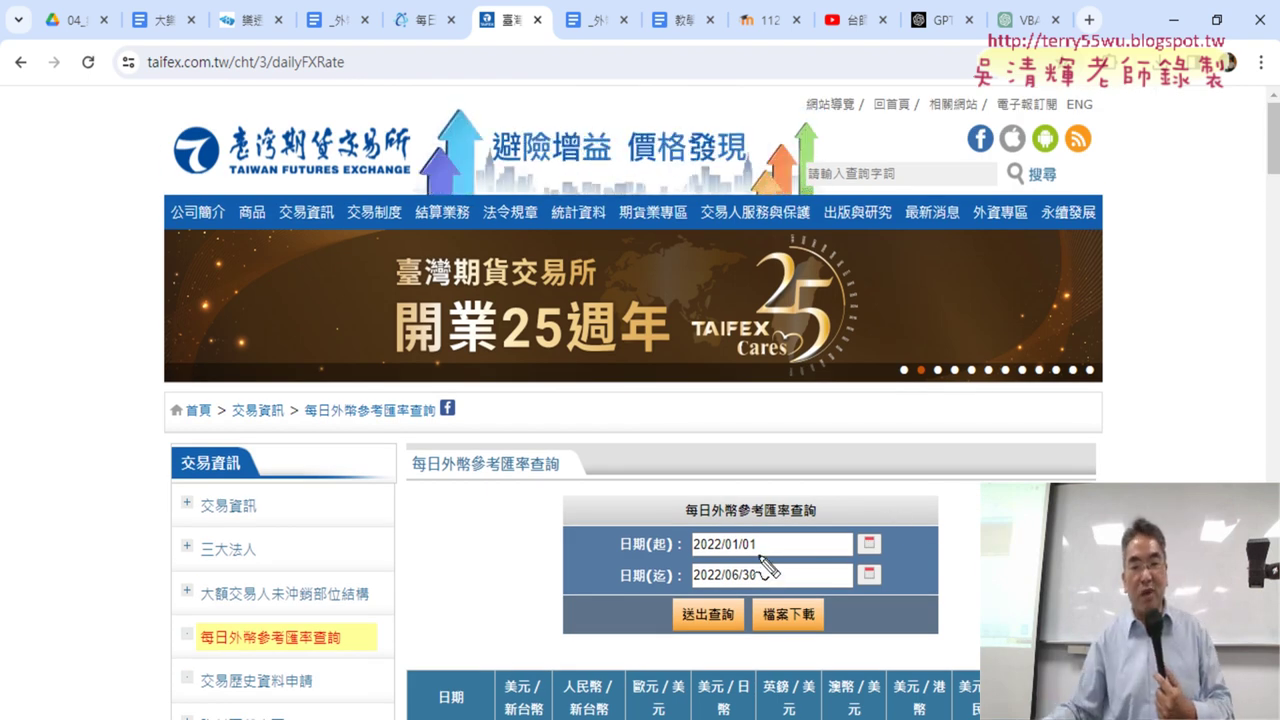
drag(758, 556, 762, 540)
drag(740, 590, 762, 566)
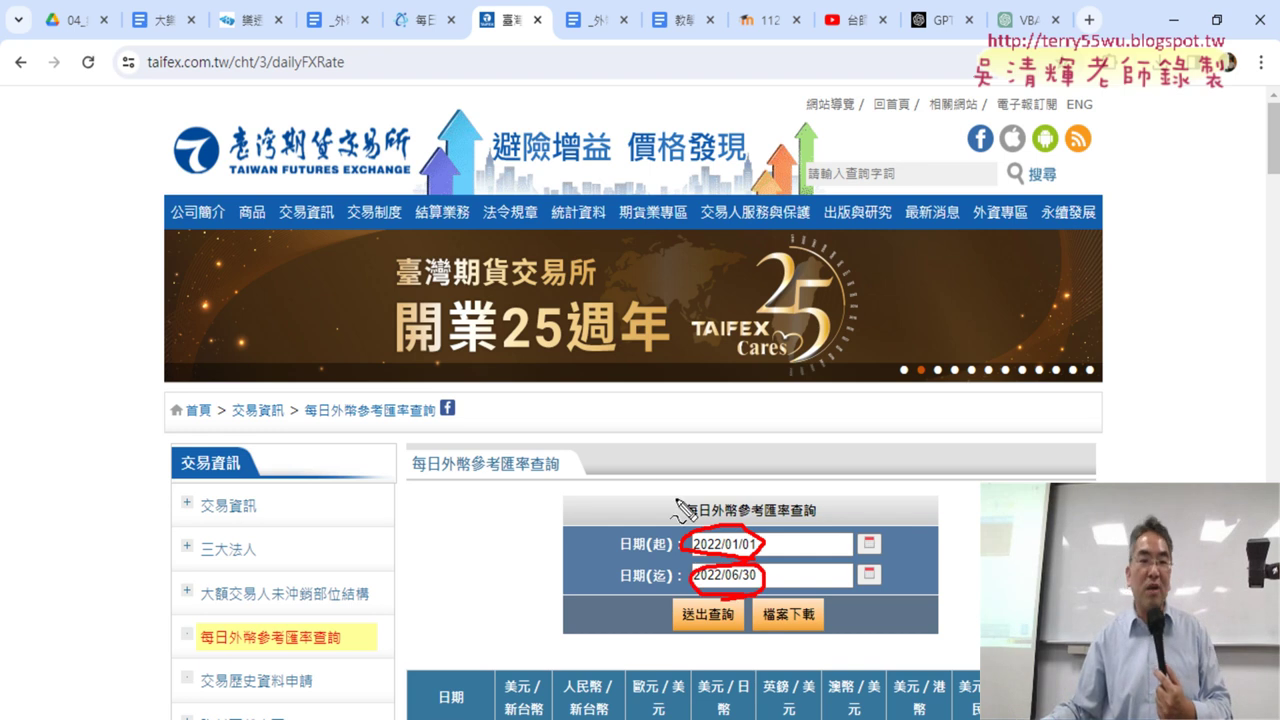
drag(700, 506, 357, 106)
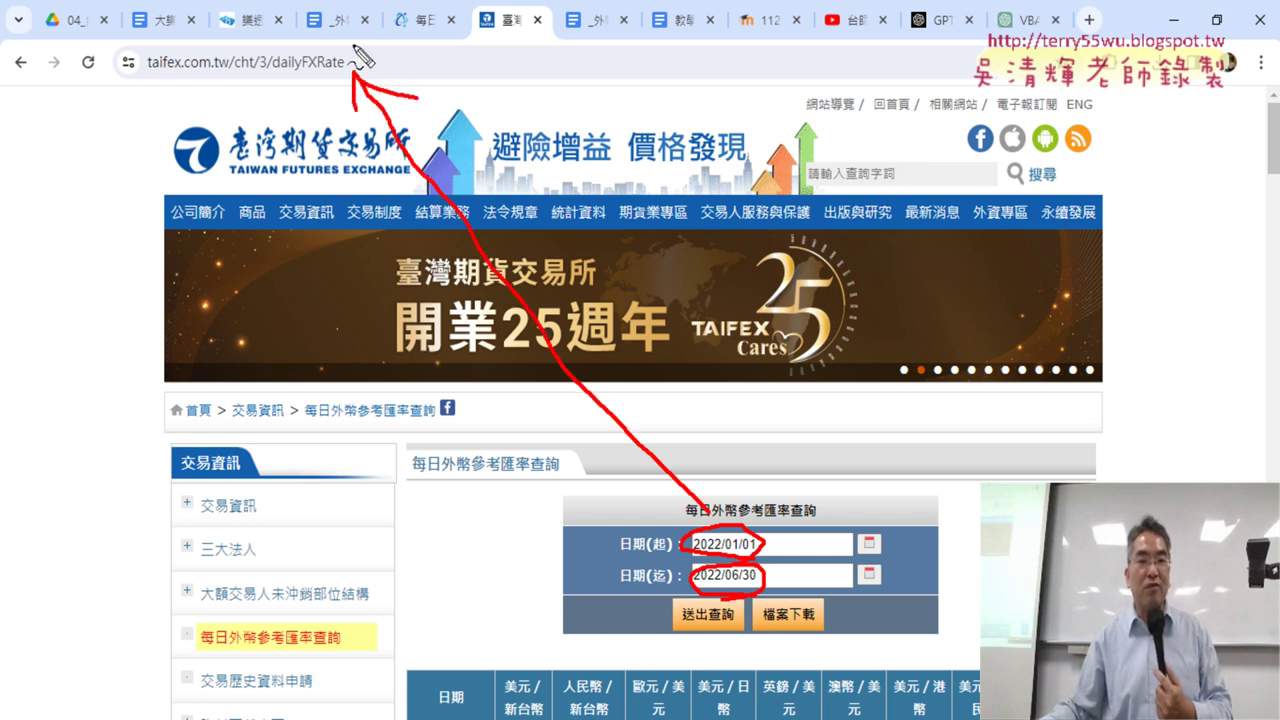
mouse_move(338, 30)
mouse_down()
mouse_move(415, 98)
mouse_move(432, 72)
mouse_move(610, 76)
mouse_up()
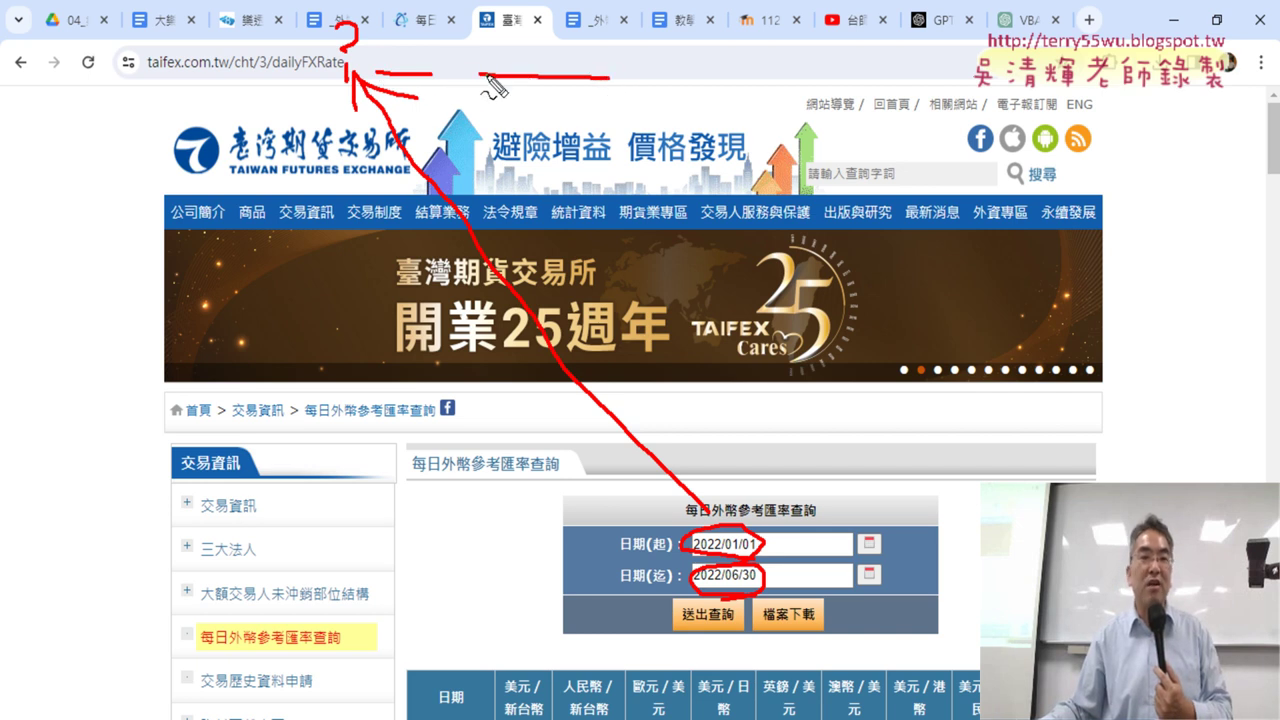
mouse_move(458, 28)
mouse_down()
mouse_move(443, 34)
mouse_move(452, 70)
mouse_up()
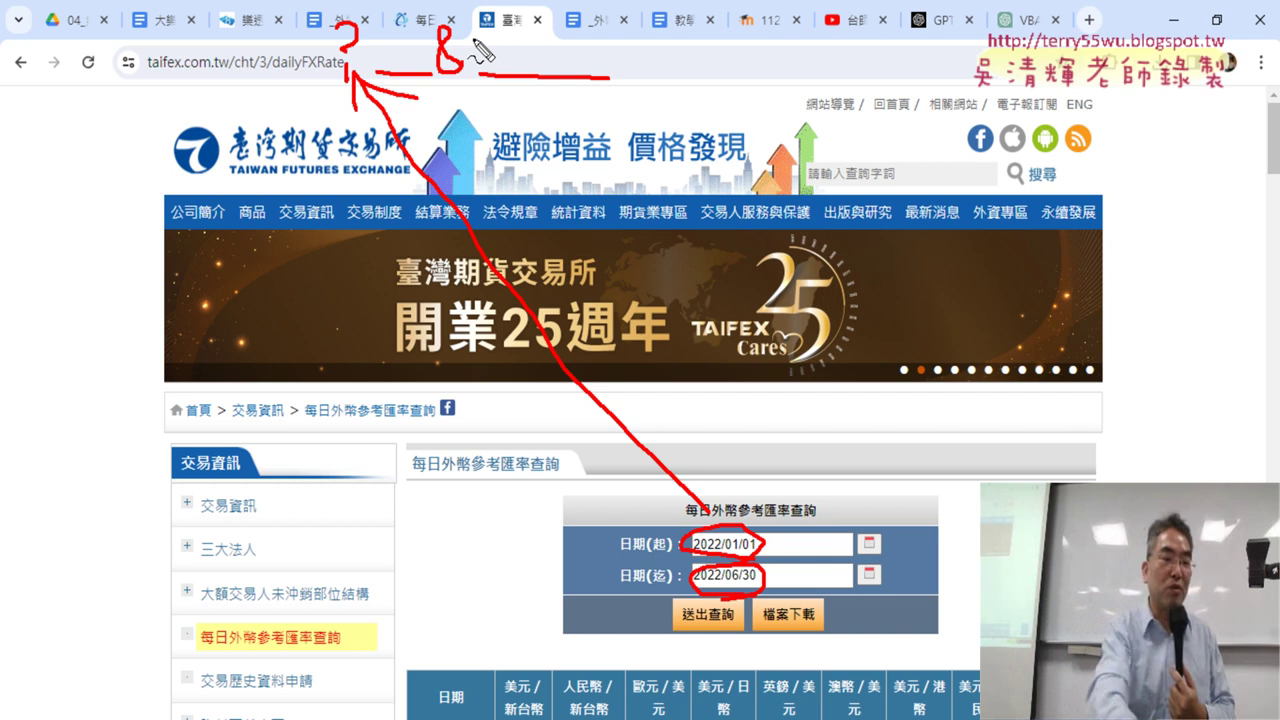
key(Escape)
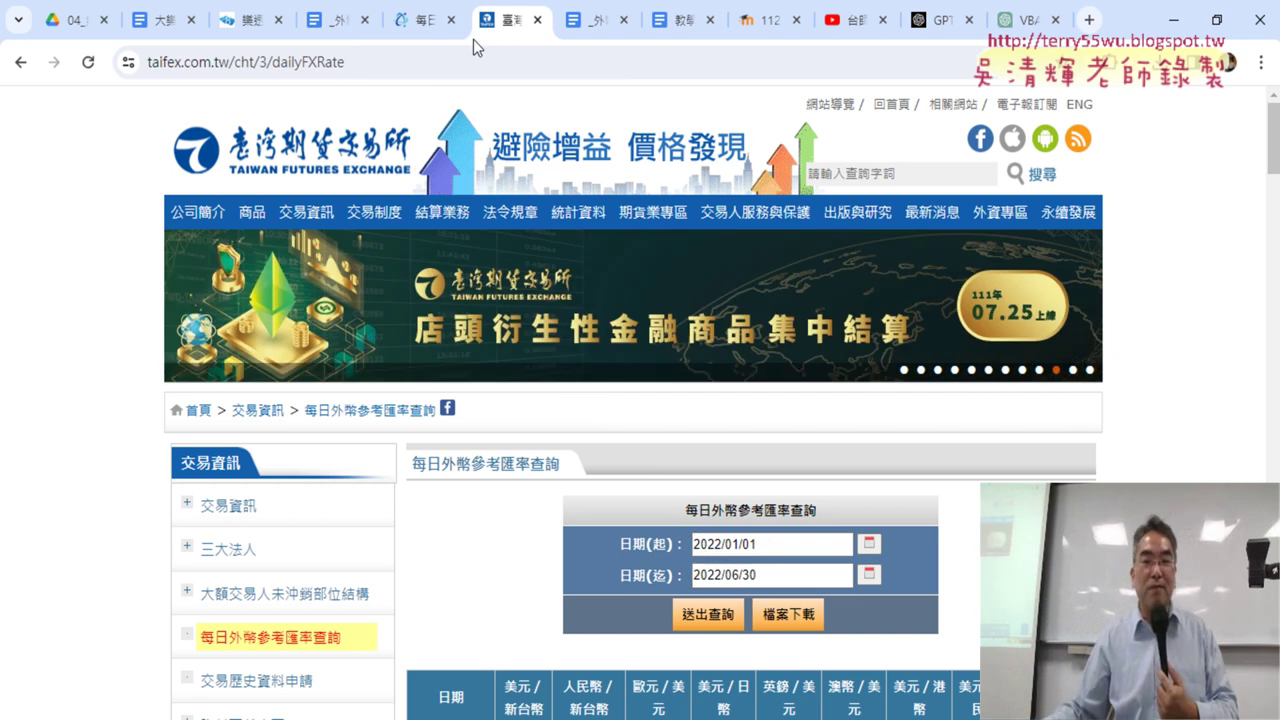
Inspect the query box title to reveal the uForm form posting to dailyFXRate
scroll(668, 400, down, 1)
scroll(989, 434, down, 2)
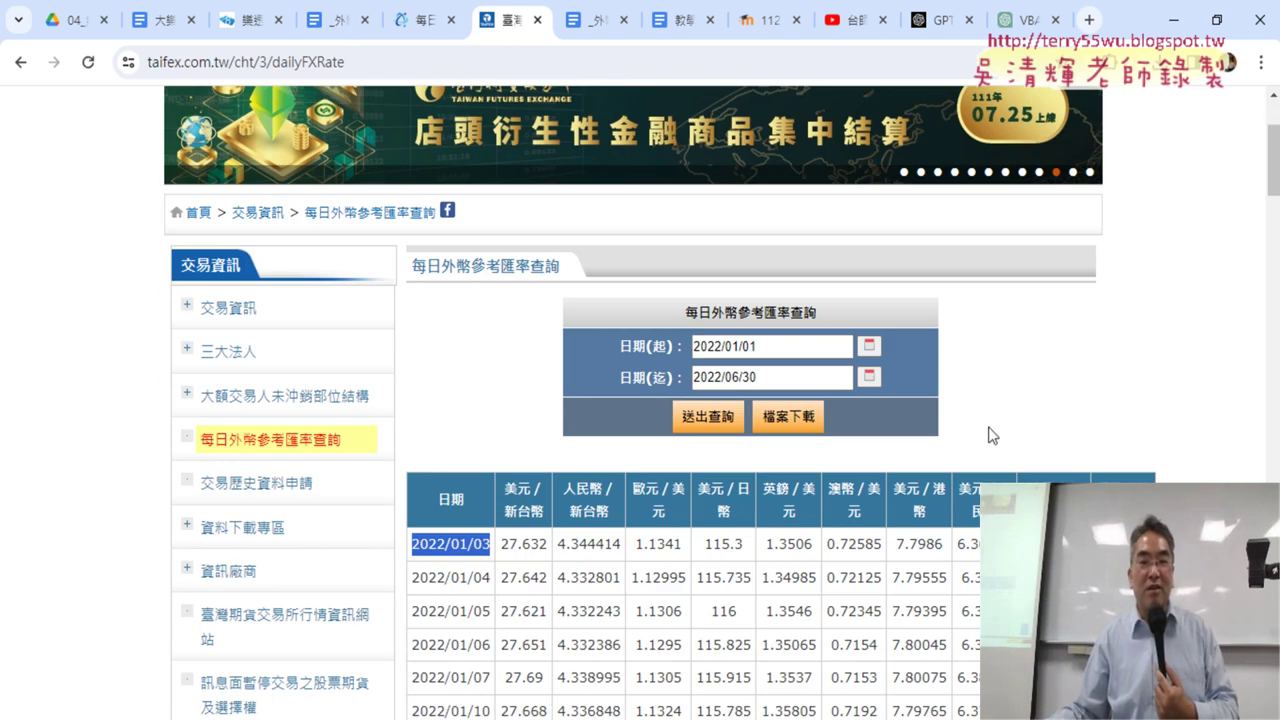
click(979, 373)
right_click(979, 373)
scroll(1020, 360, down, 2)
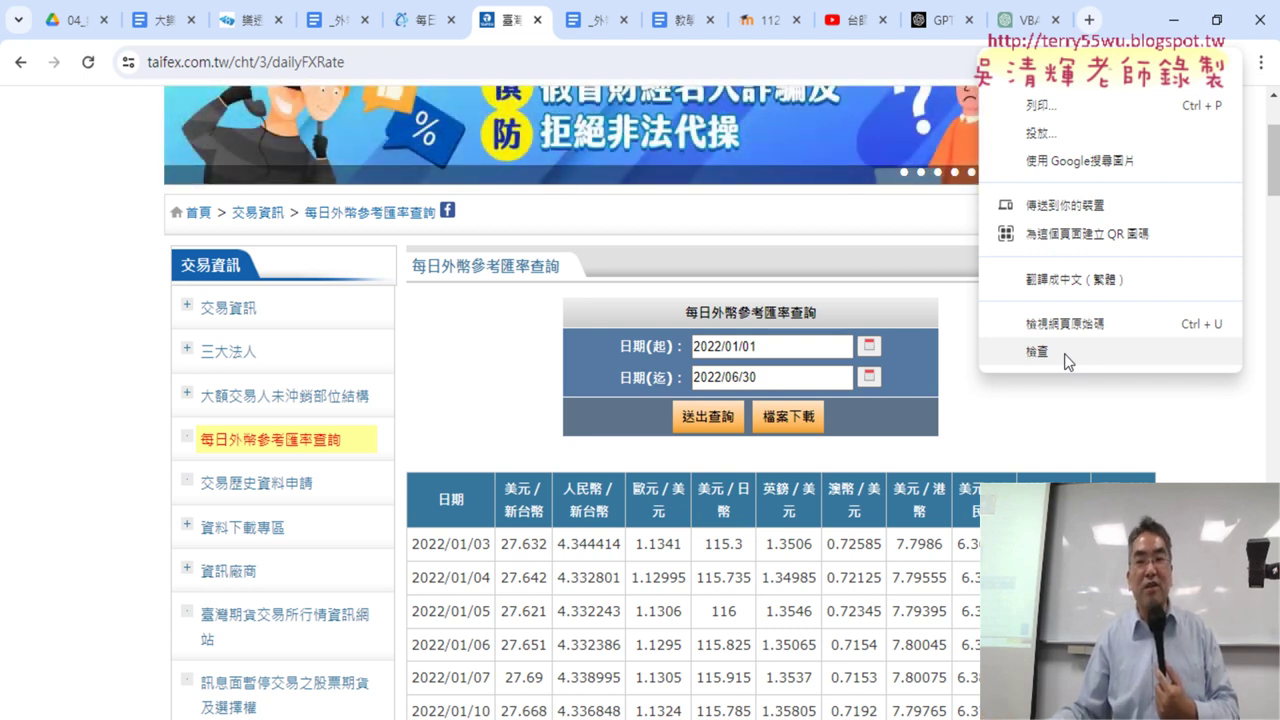
click(712, 316)
right_click(750, 312)
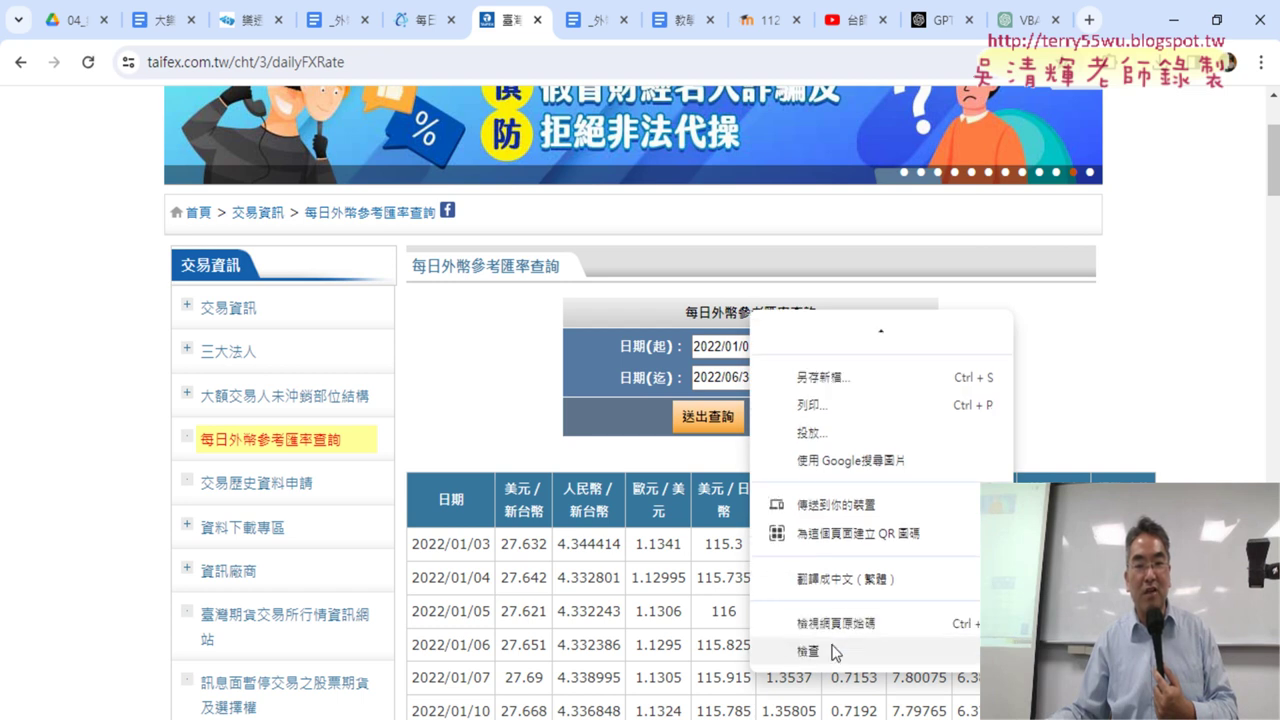
click(834, 651)
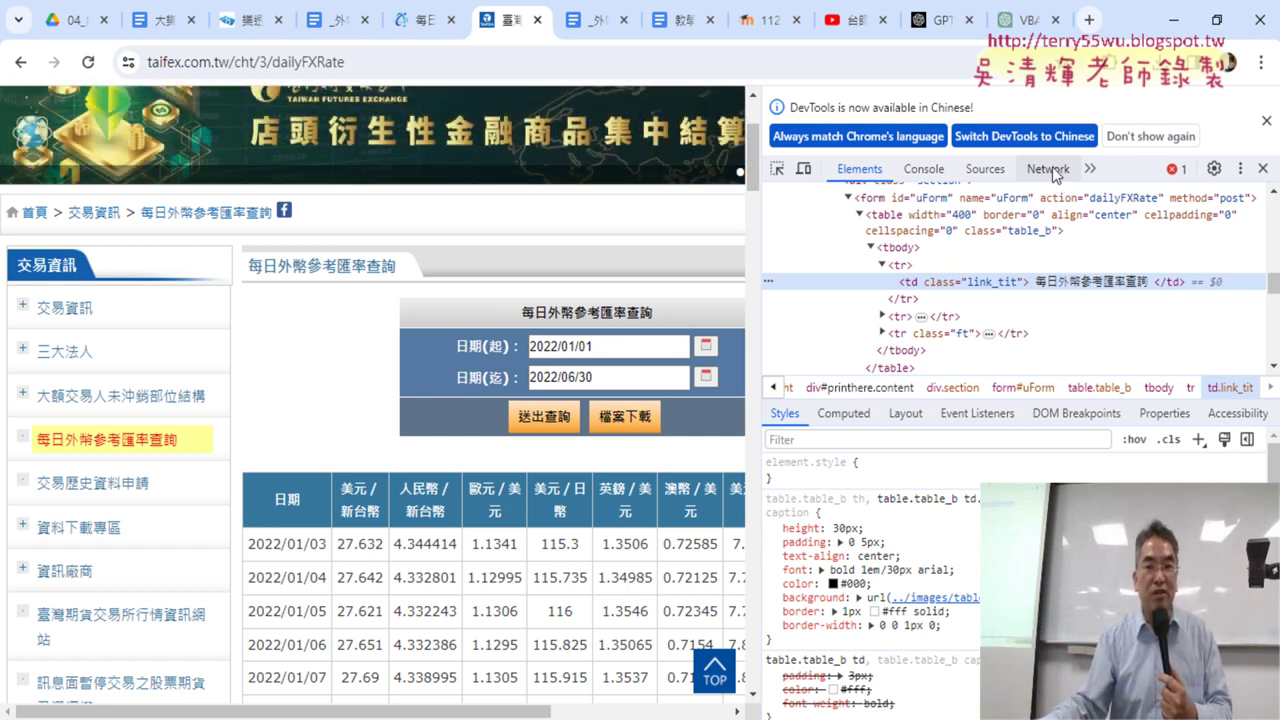
Show the DevTools Network panel and briefly circle it for emphasis
click(1053, 169)
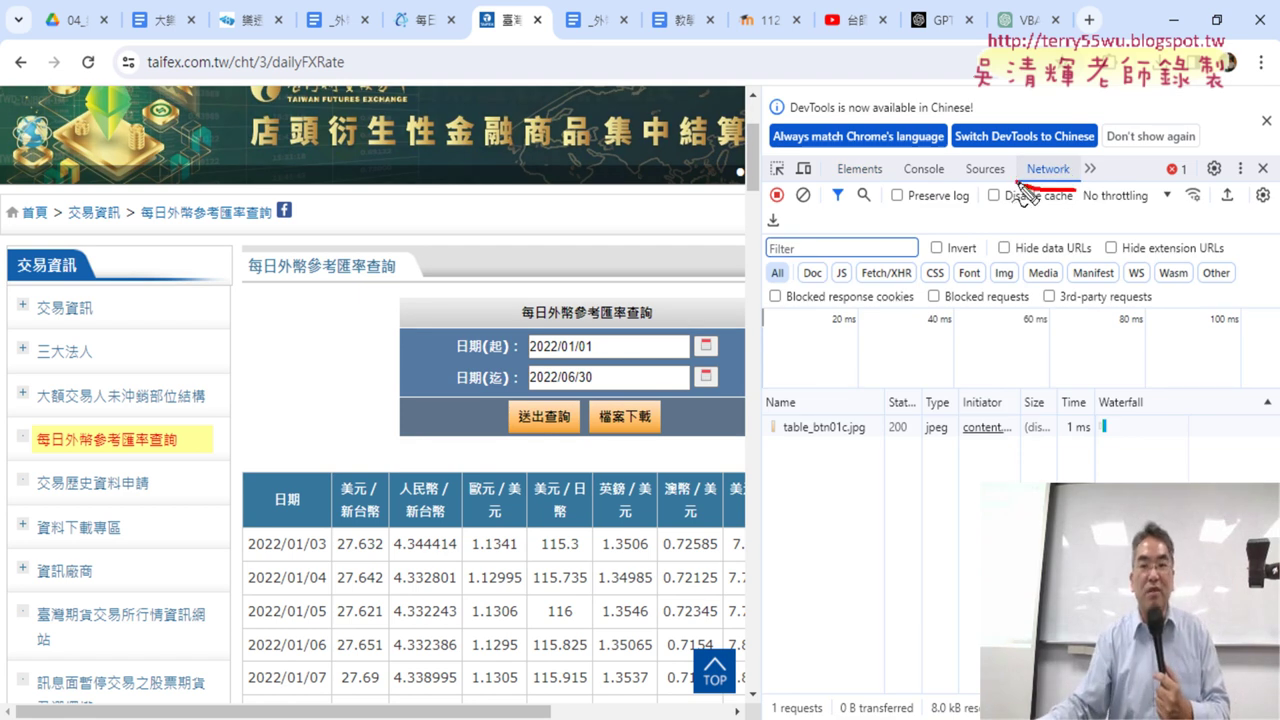
drag(1025, 170, 1075, 180)
mouse_move(1048, 330)
mouse_down()
mouse_move(1052, 205)
mouse_move(1040, 192)
mouse_up()
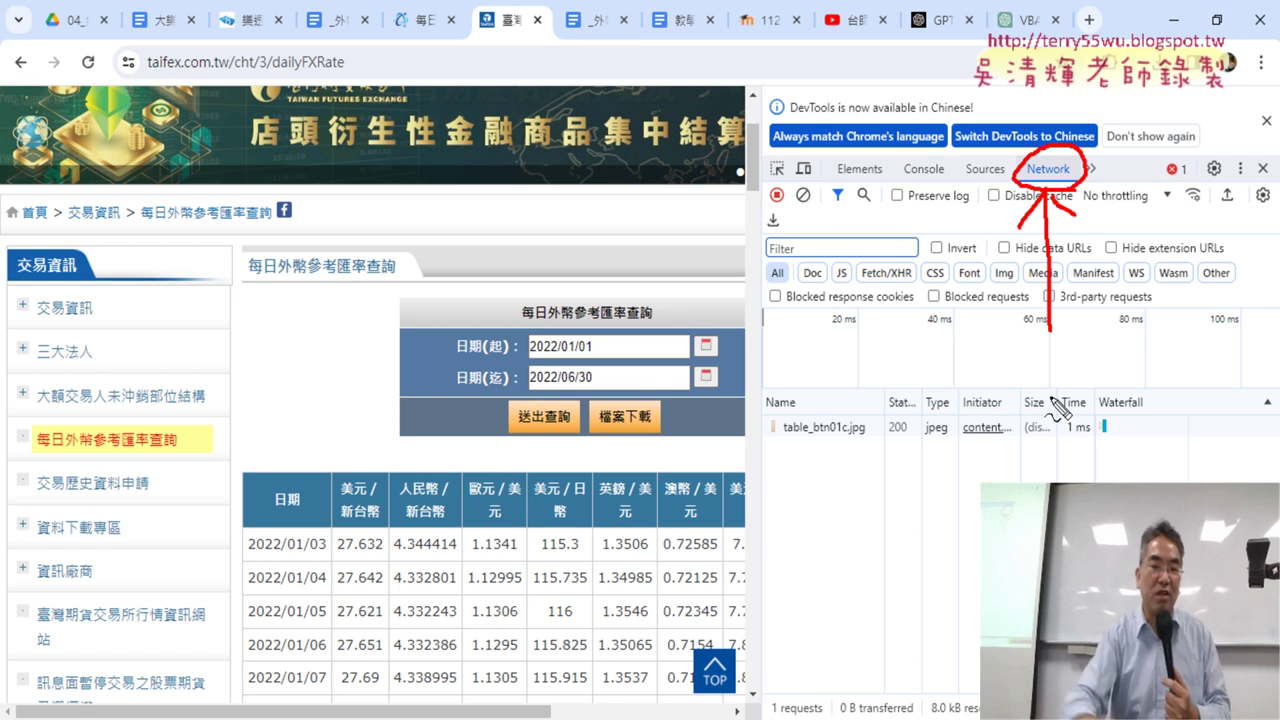
key(Escape)
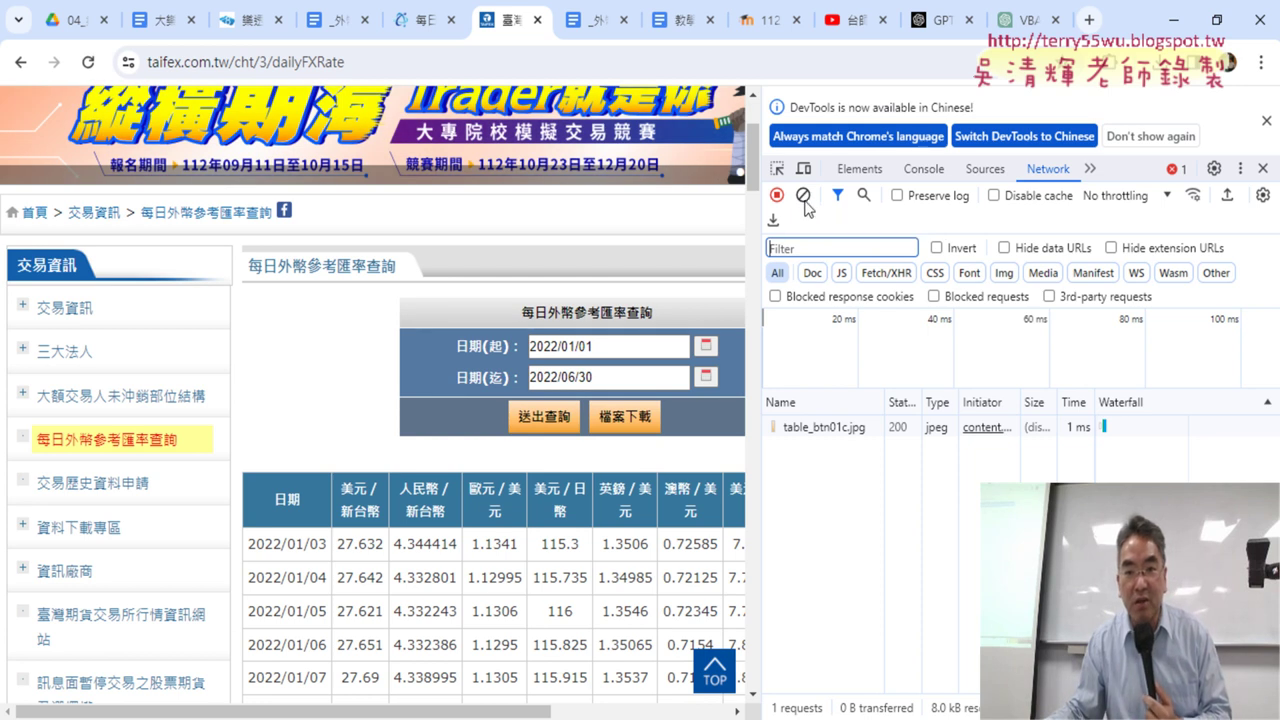
Clear the Network log and annotate the form's date range and submit button
click(803, 197)
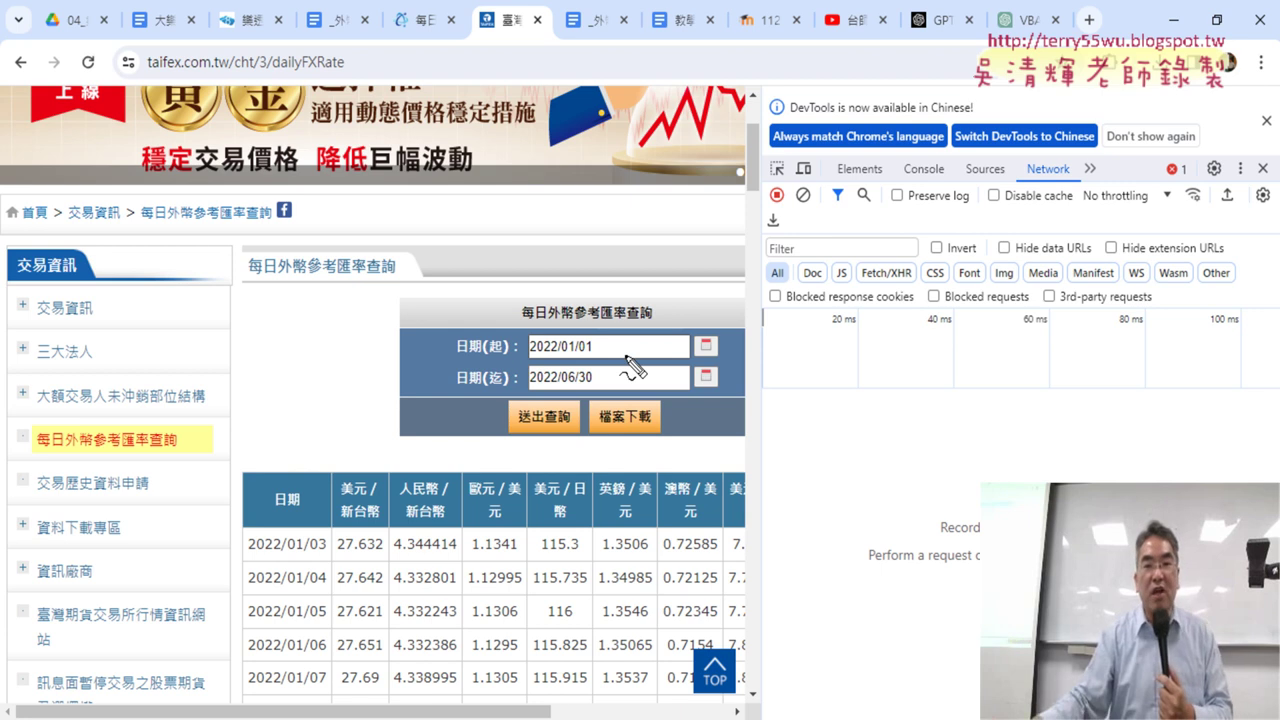
mouse_move(548, 444)
mouse_down()
mouse_move(598, 432)
mouse_move(522, 456)
mouse_up()
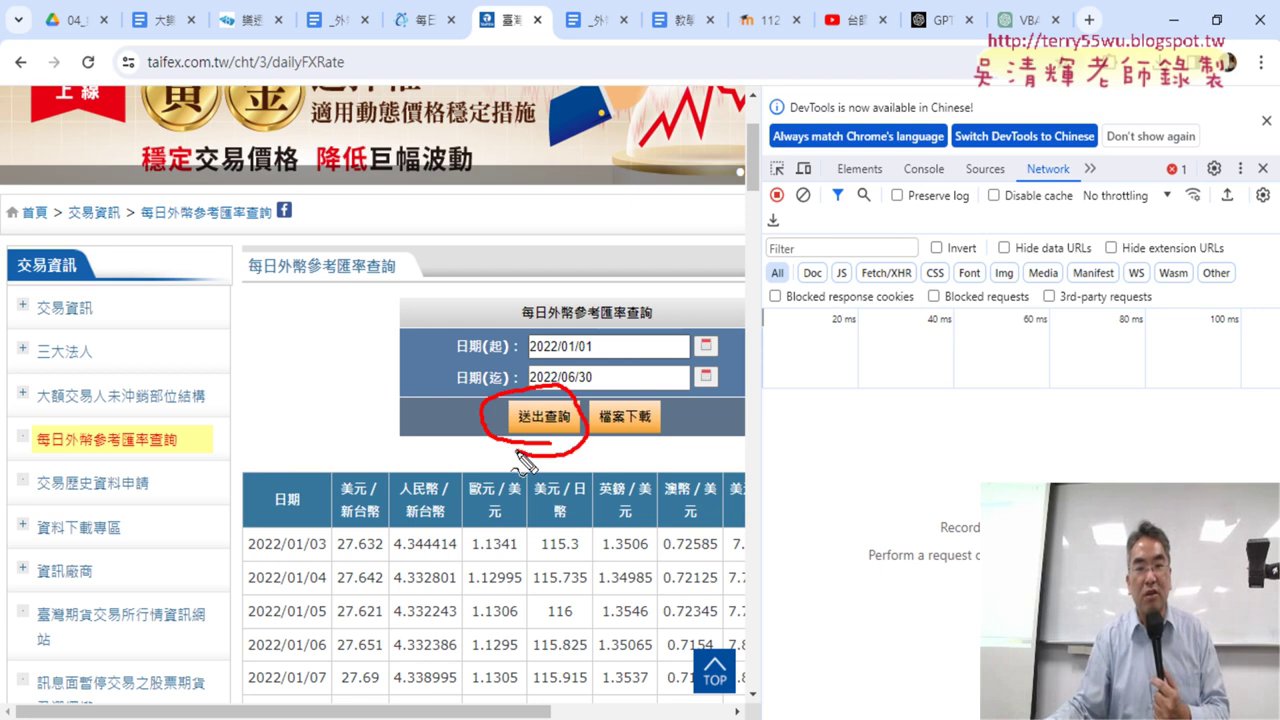
drag(1066, 182, 1062, 160)
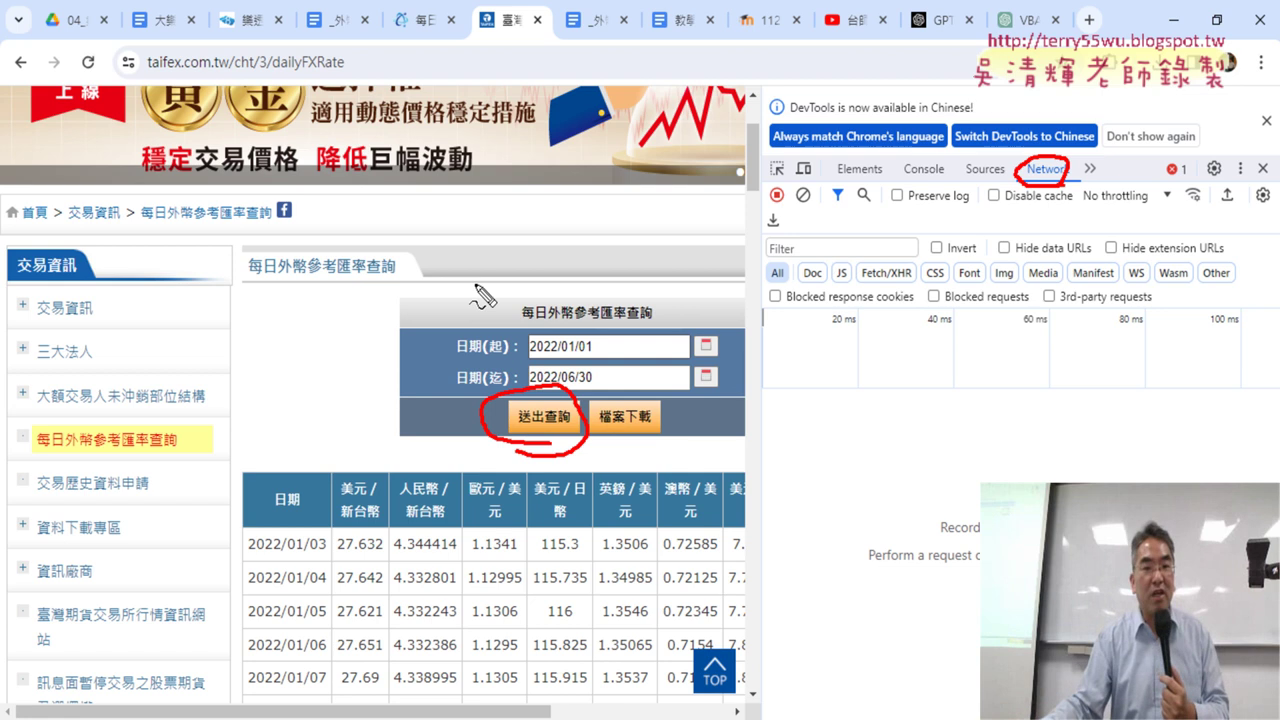
mouse_move(377, 294)
mouse_down()
mouse_move(512, 386)
mouse_move(498, 374)
mouse_up()
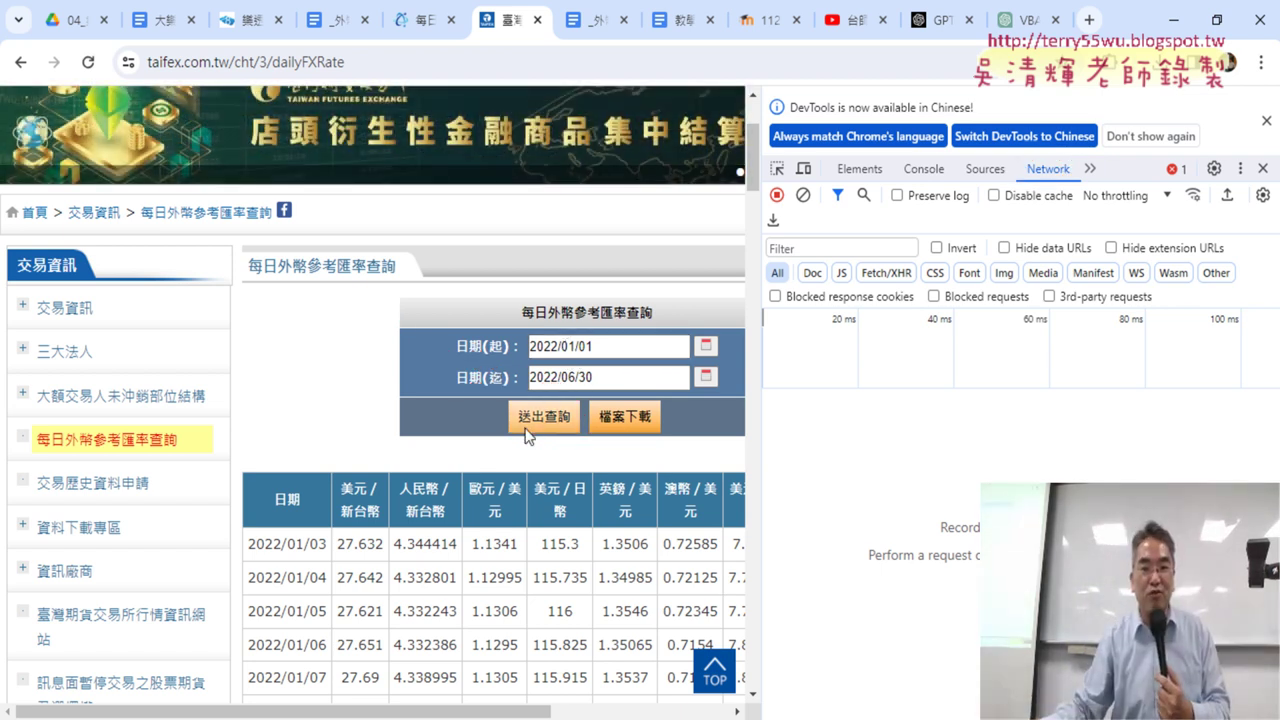
Submit the 2022/01/01–2022/06/30 query and open the recorded dailyFXRate request's headers
click(537, 428)
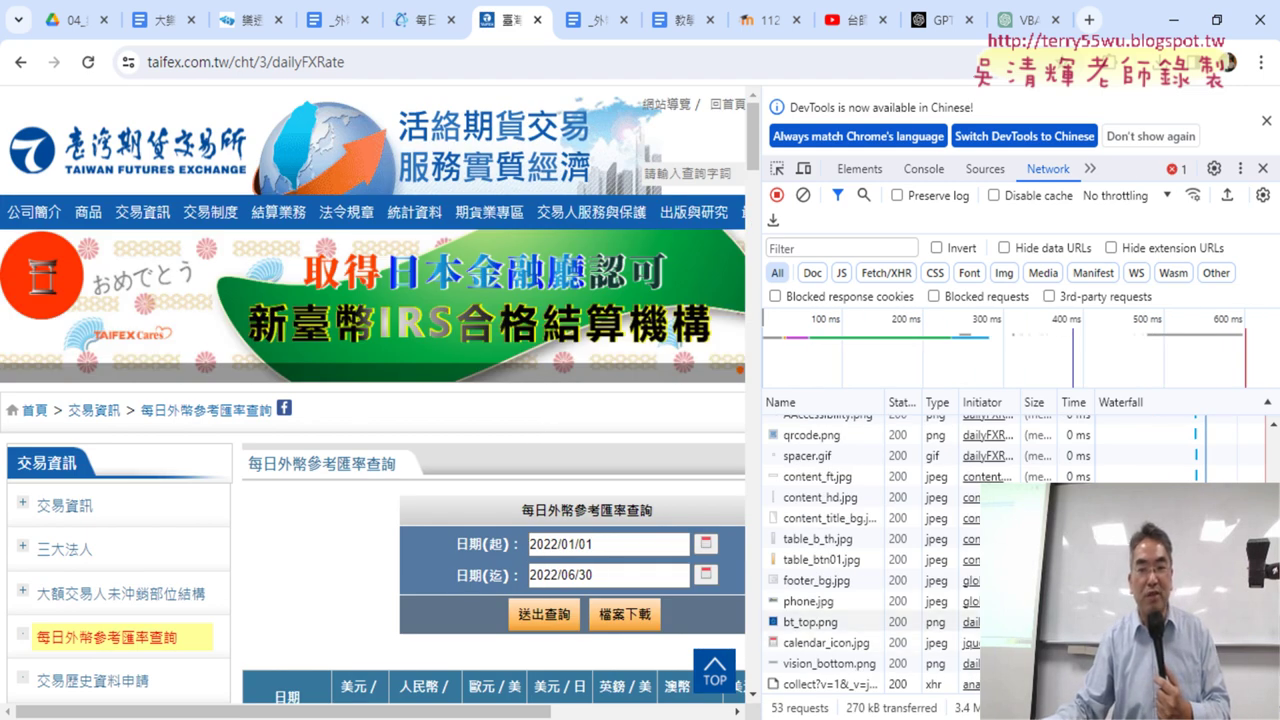
drag(1274, 657, 1272, 428)
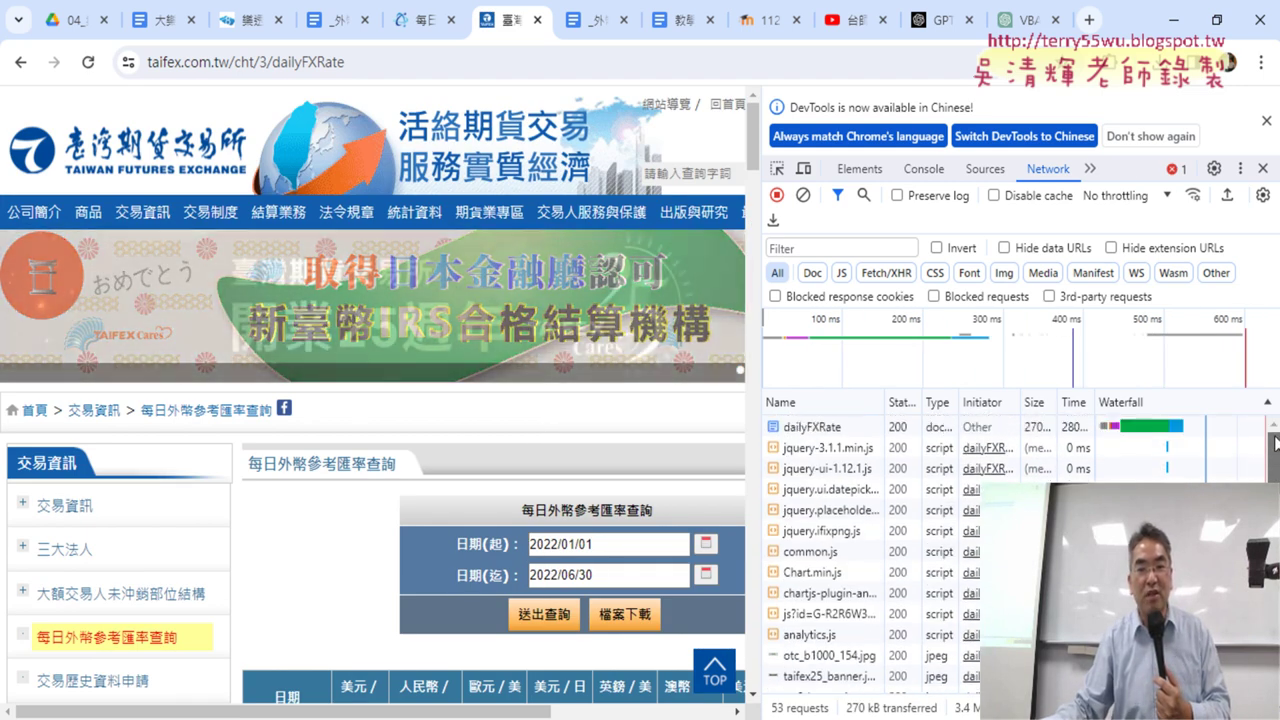
drag(1273, 428, 1273, 430)
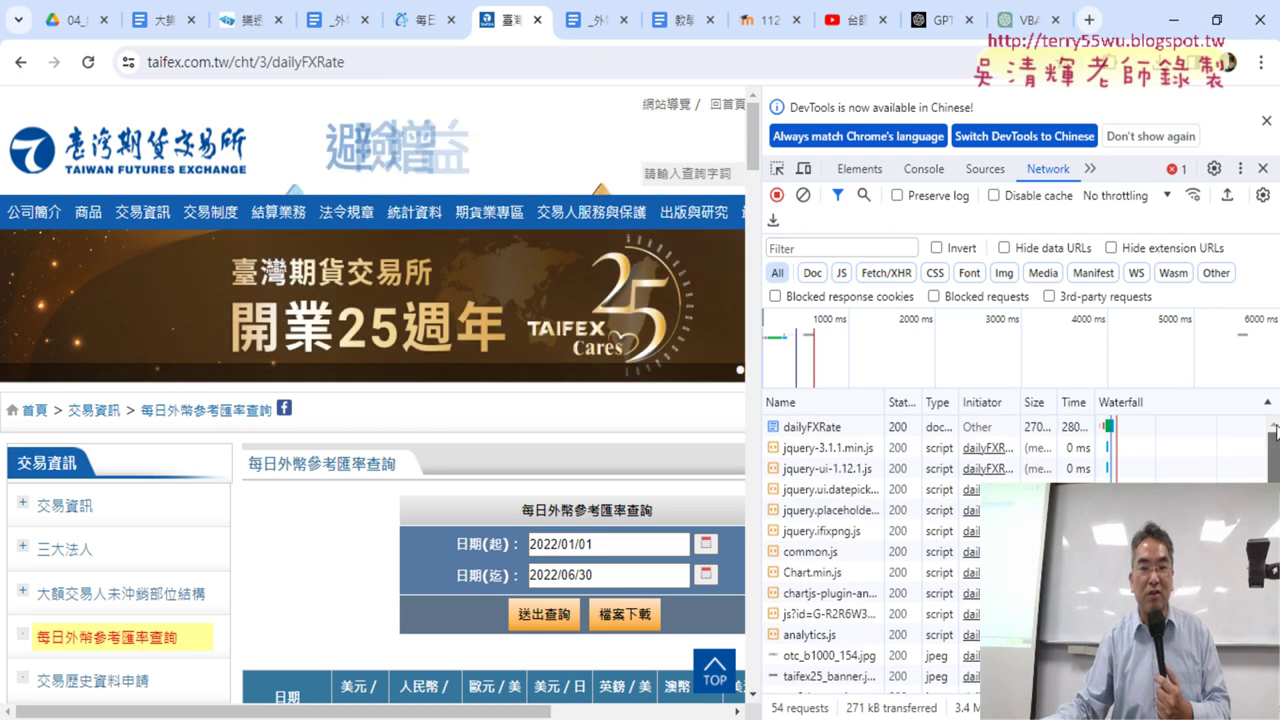
mouse_move(1108, 427)
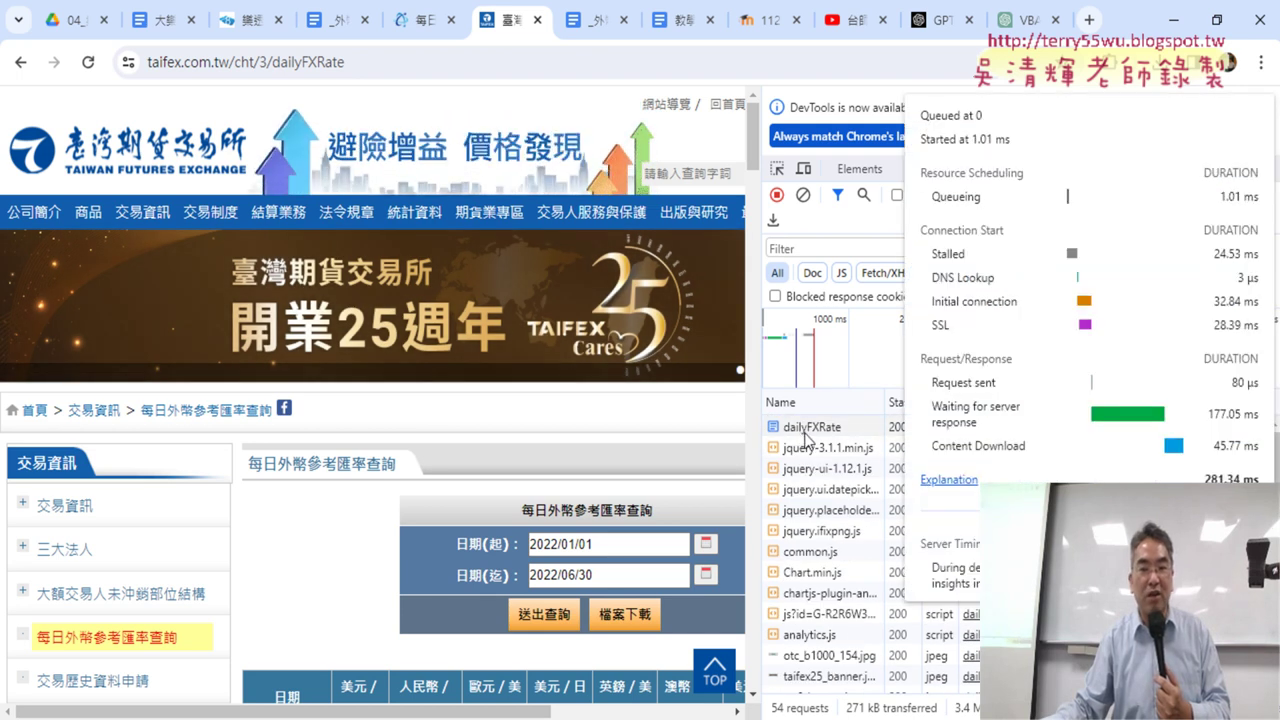
click(818, 432)
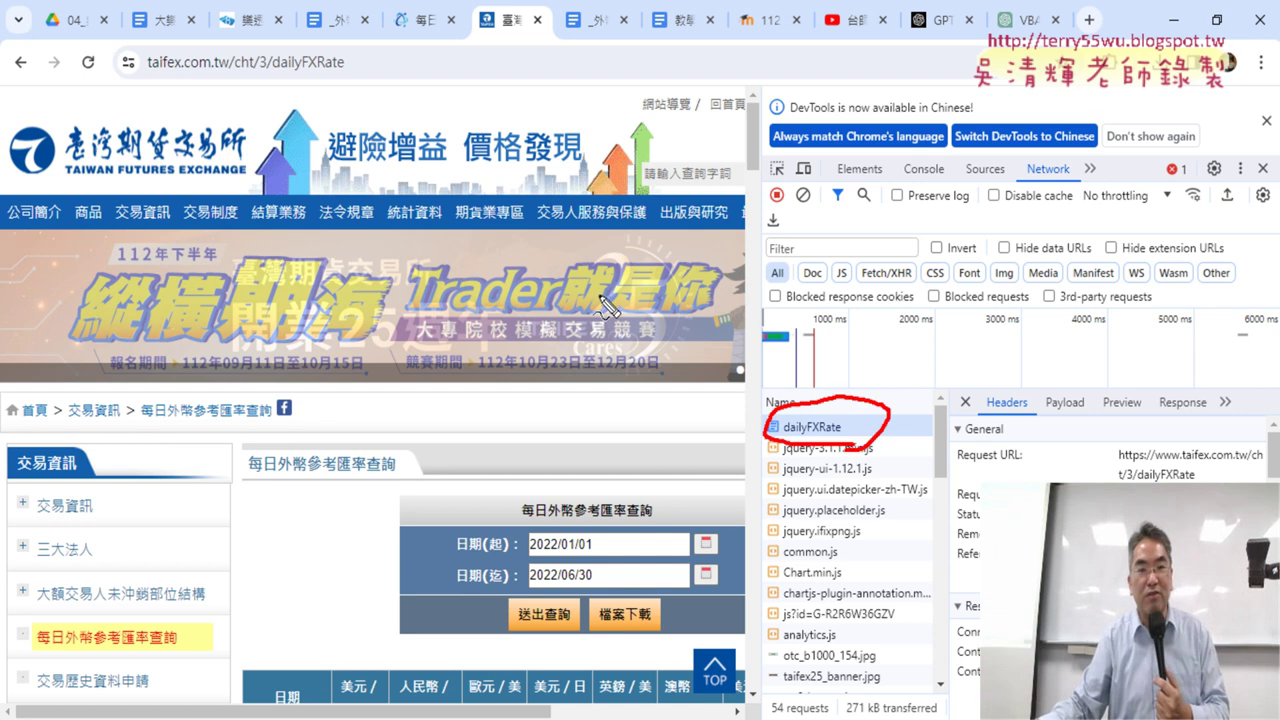
drag(267, 66, 385, 240)
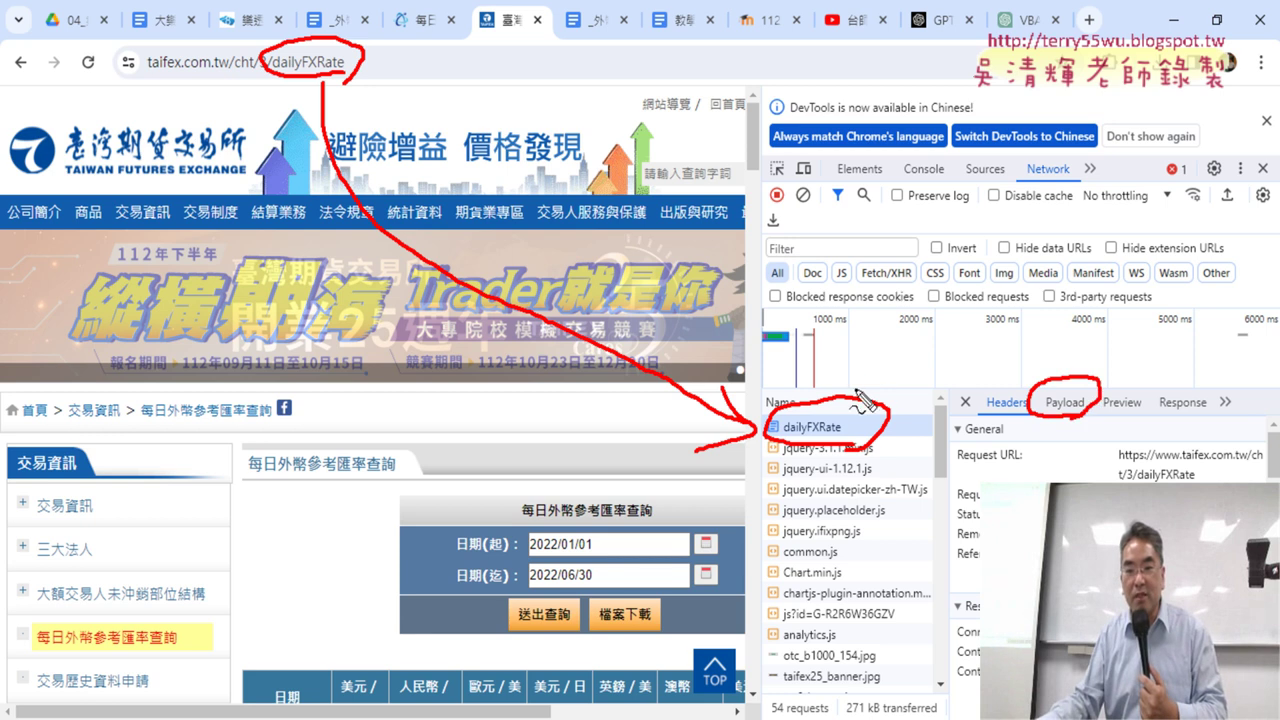
mouse_move(852, 388)
mouse_down()
mouse_move(1050, 383)
mouse_move(1075, 340)
mouse_up()
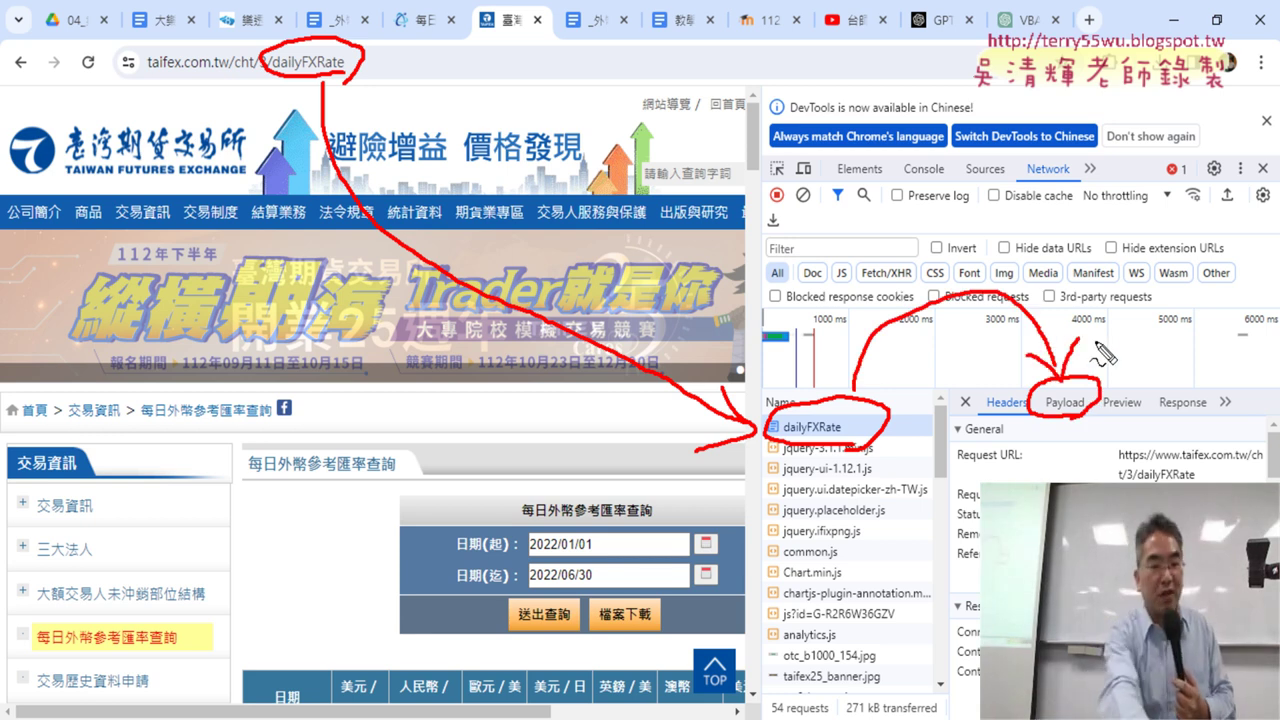
key(Escape)
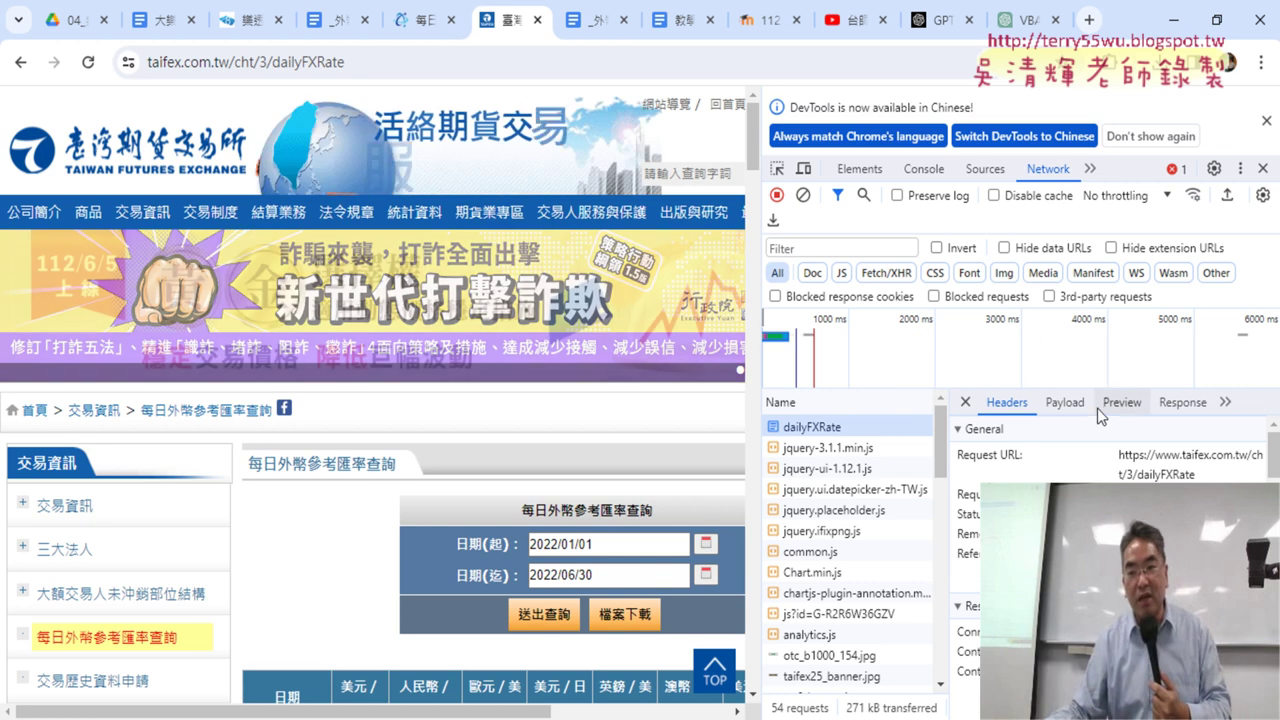
click(1063, 410)
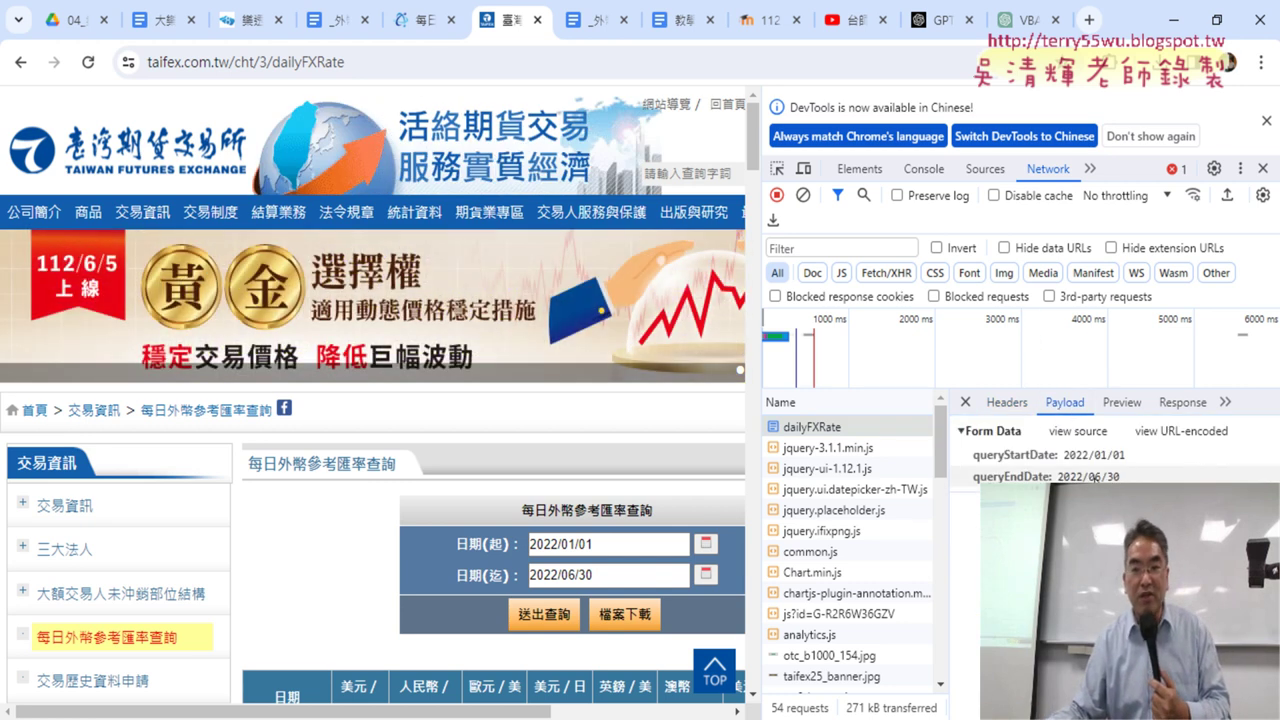
click(1050, 457)
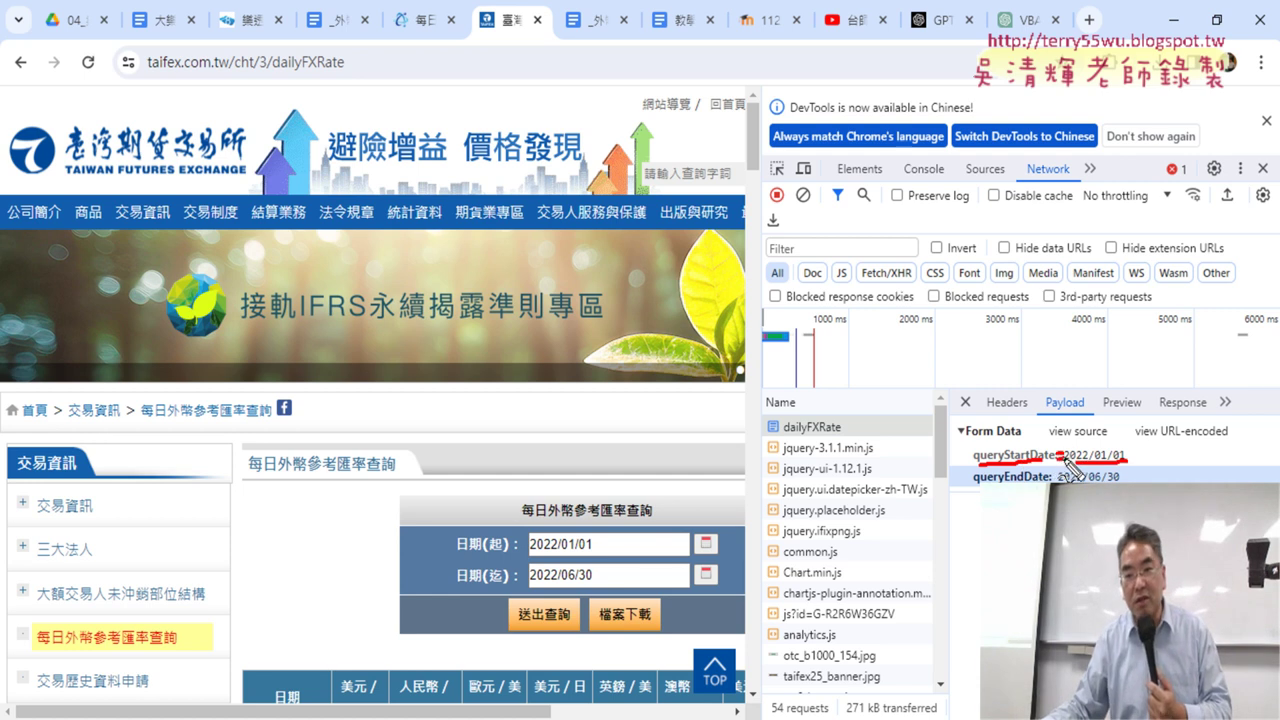
drag(1069, 440, 1067, 456)
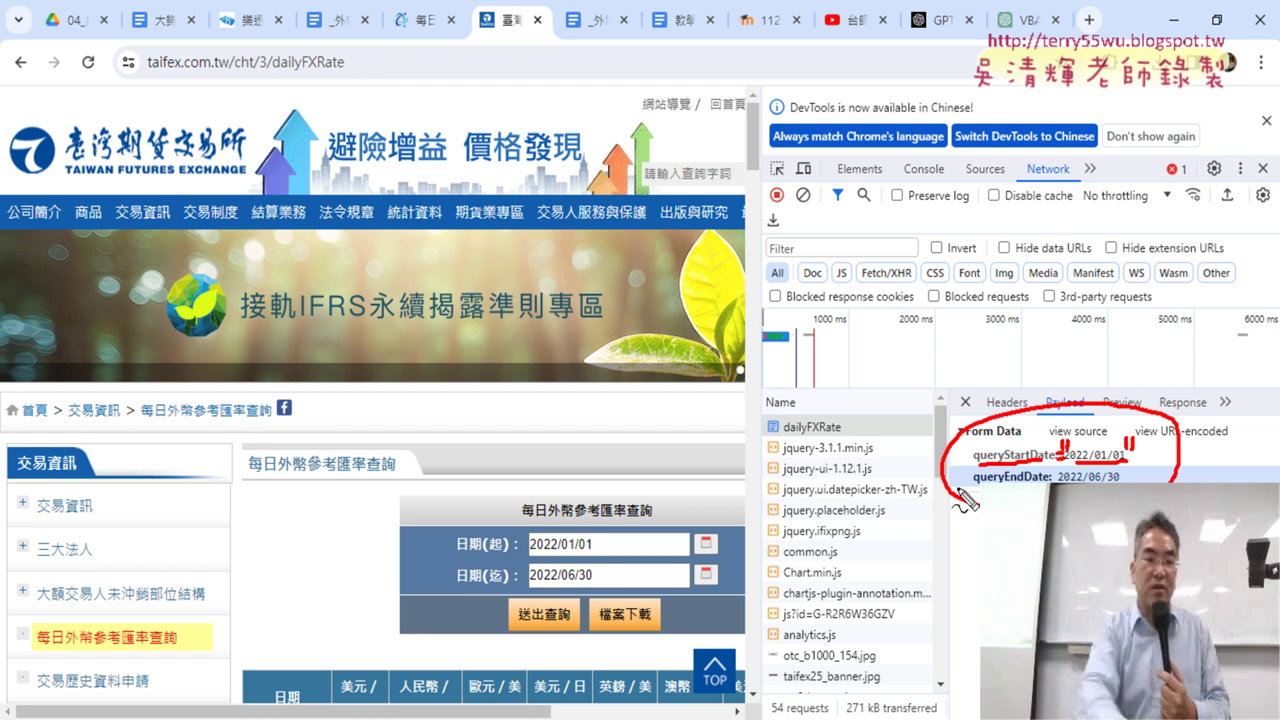
key(Escape)
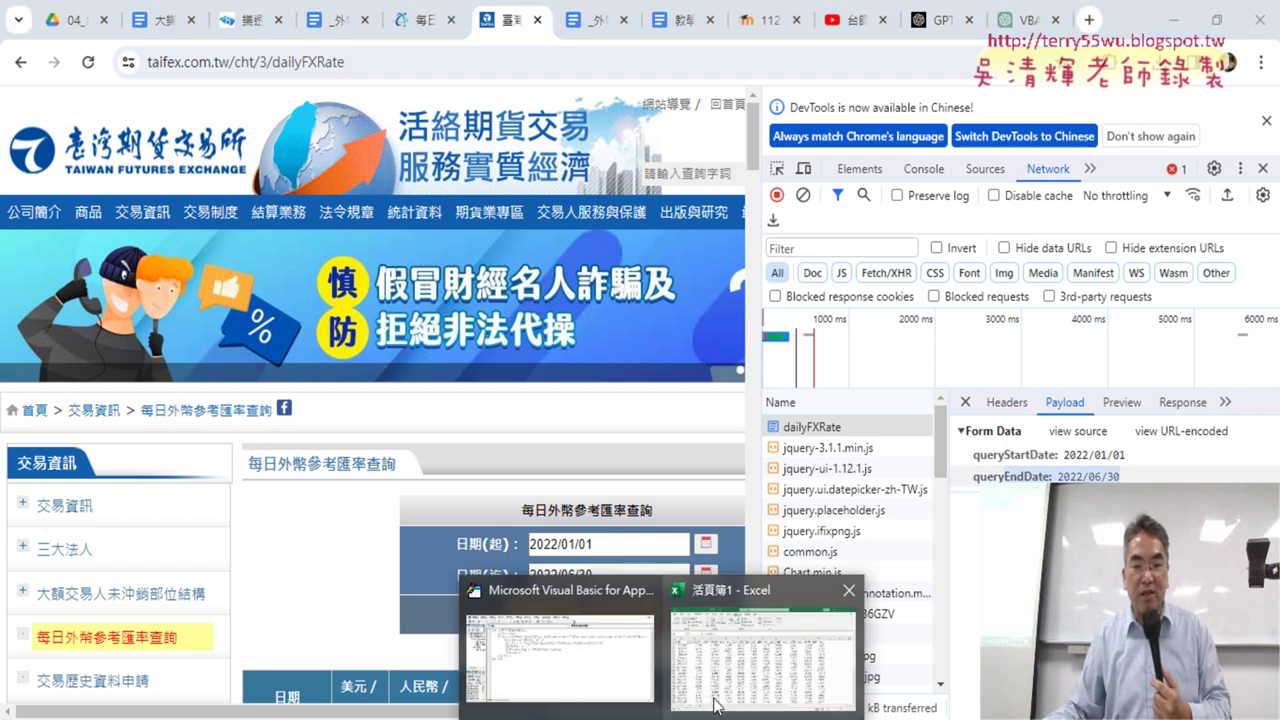
Replace the old .PostText string with queryStartDate=2022/01/01& copied from the form data
click(580, 680)
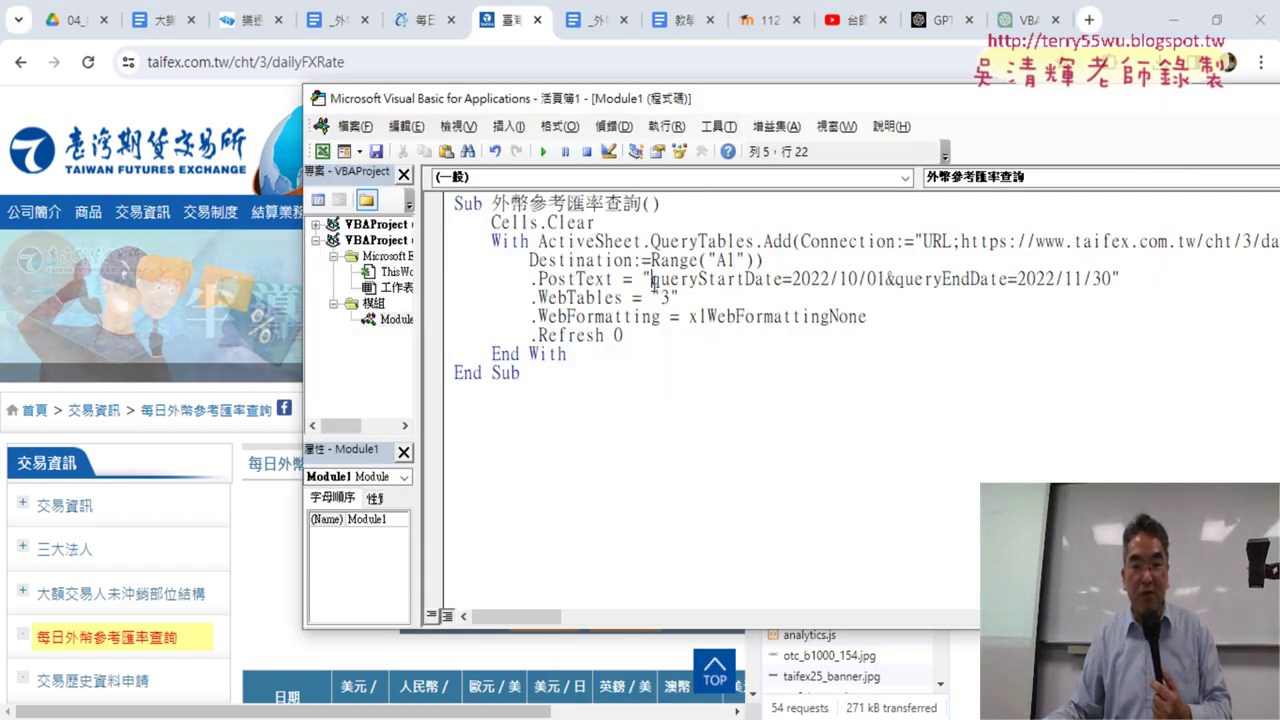
drag(651, 280, 1109, 283)
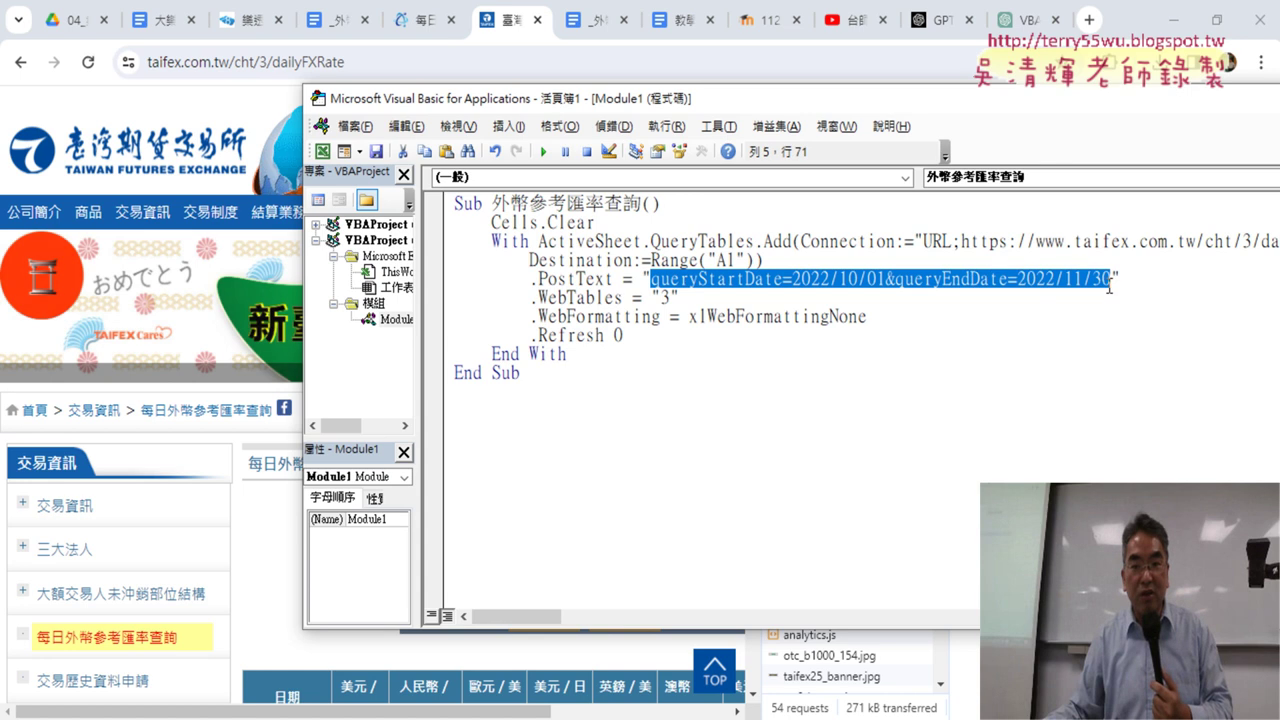
key(Delete)
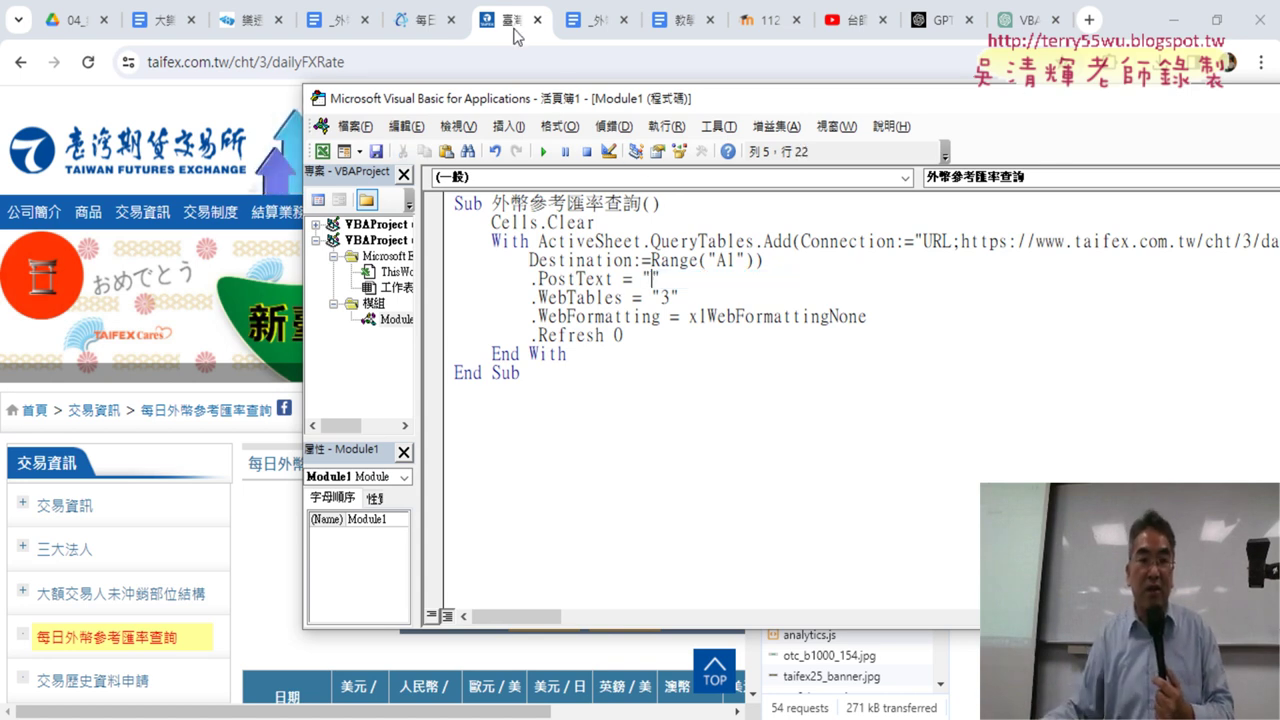
click(513, 36)
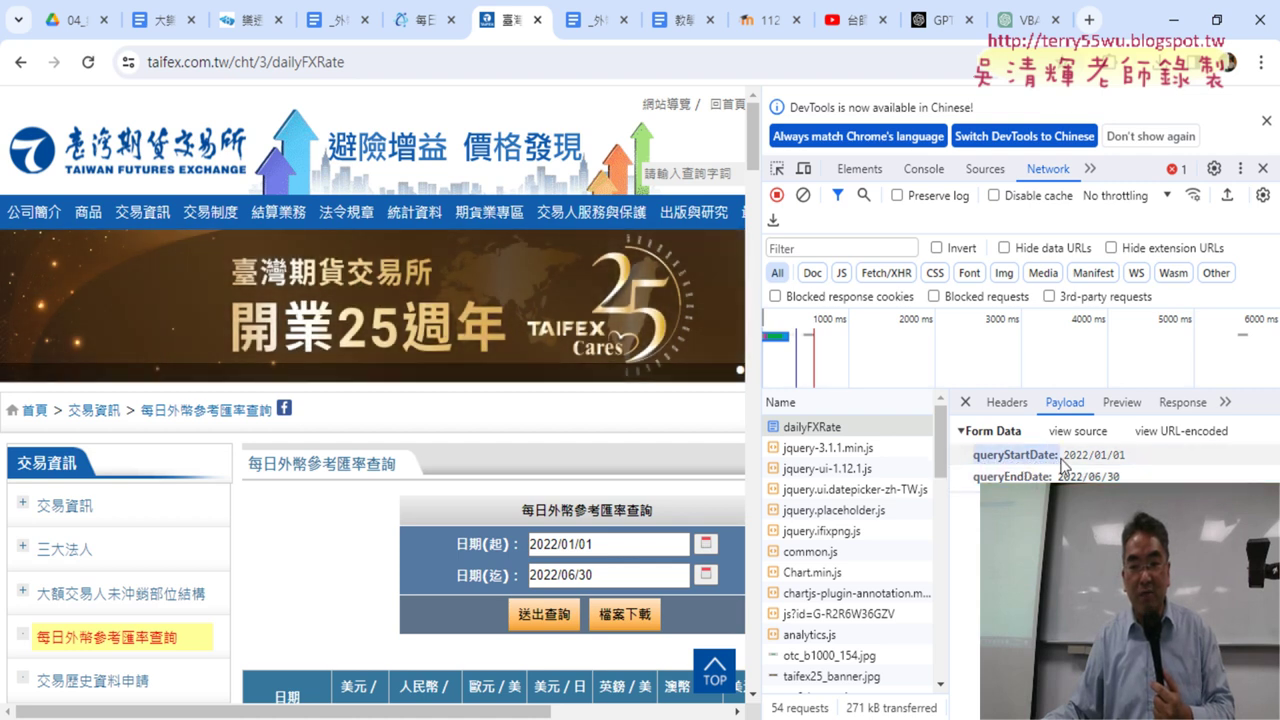
drag(1062, 465, 1130, 467)
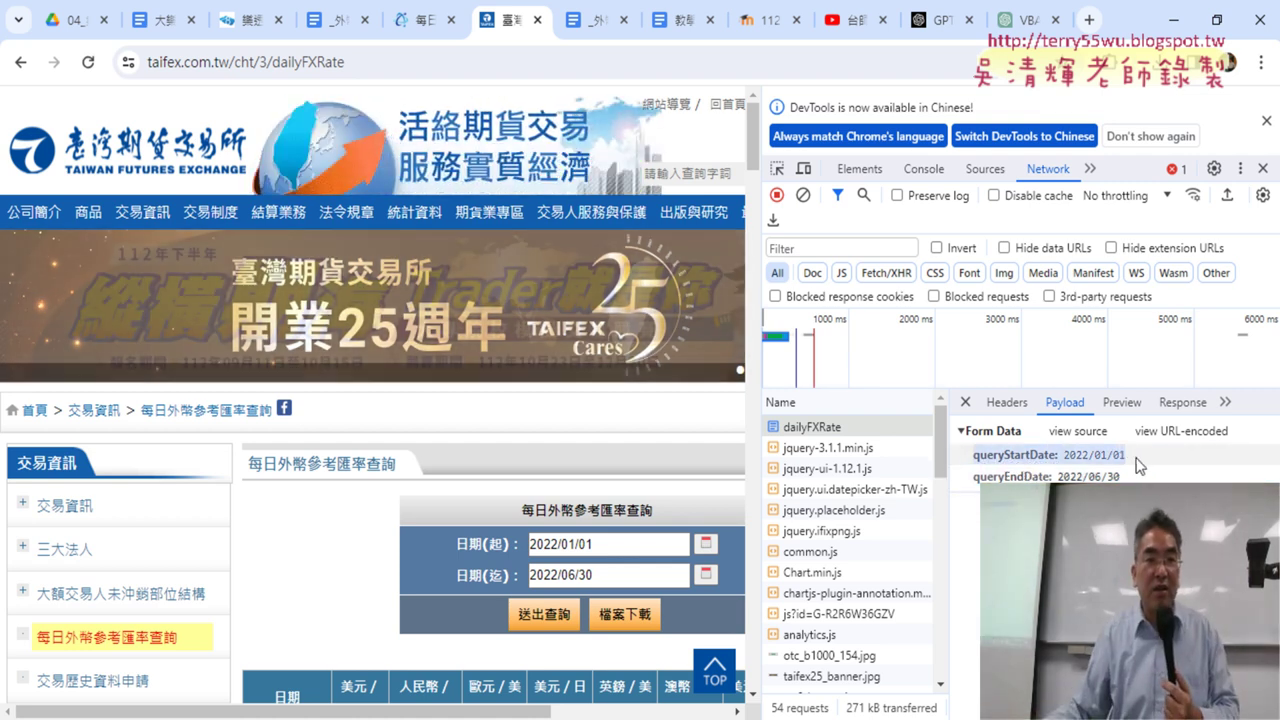
mouse_move(713, 705)
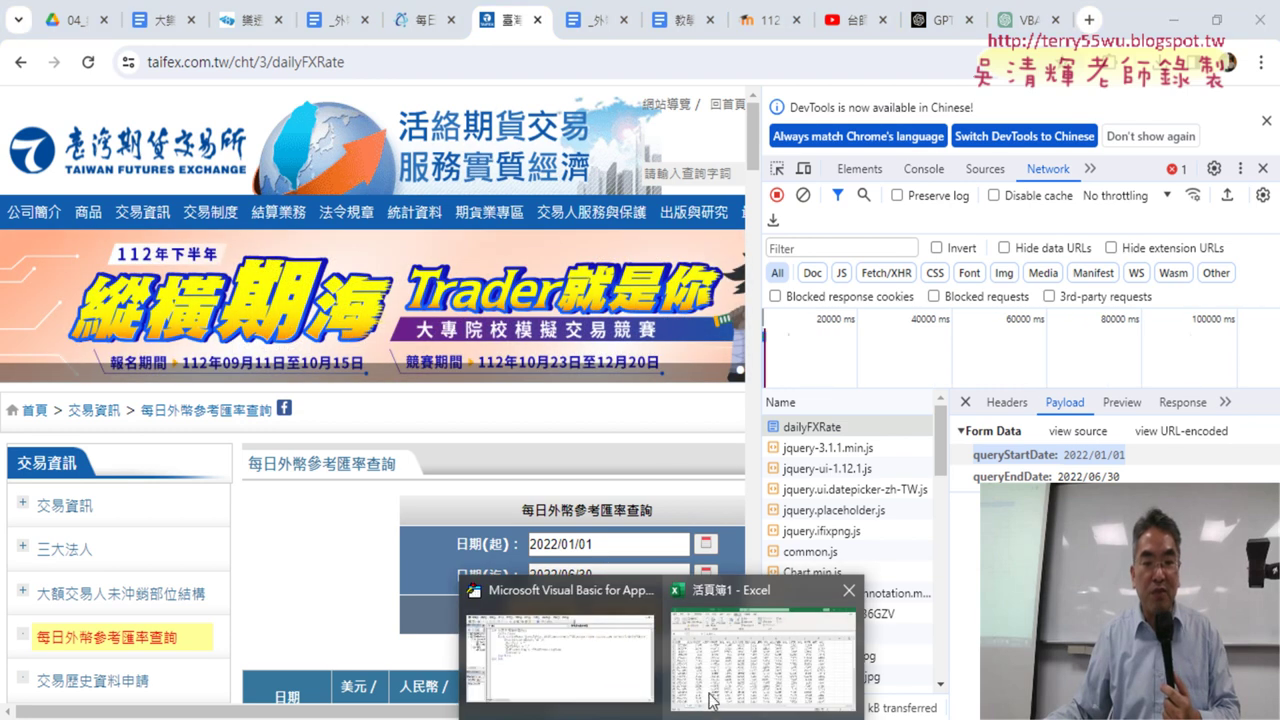
click(600, 655)
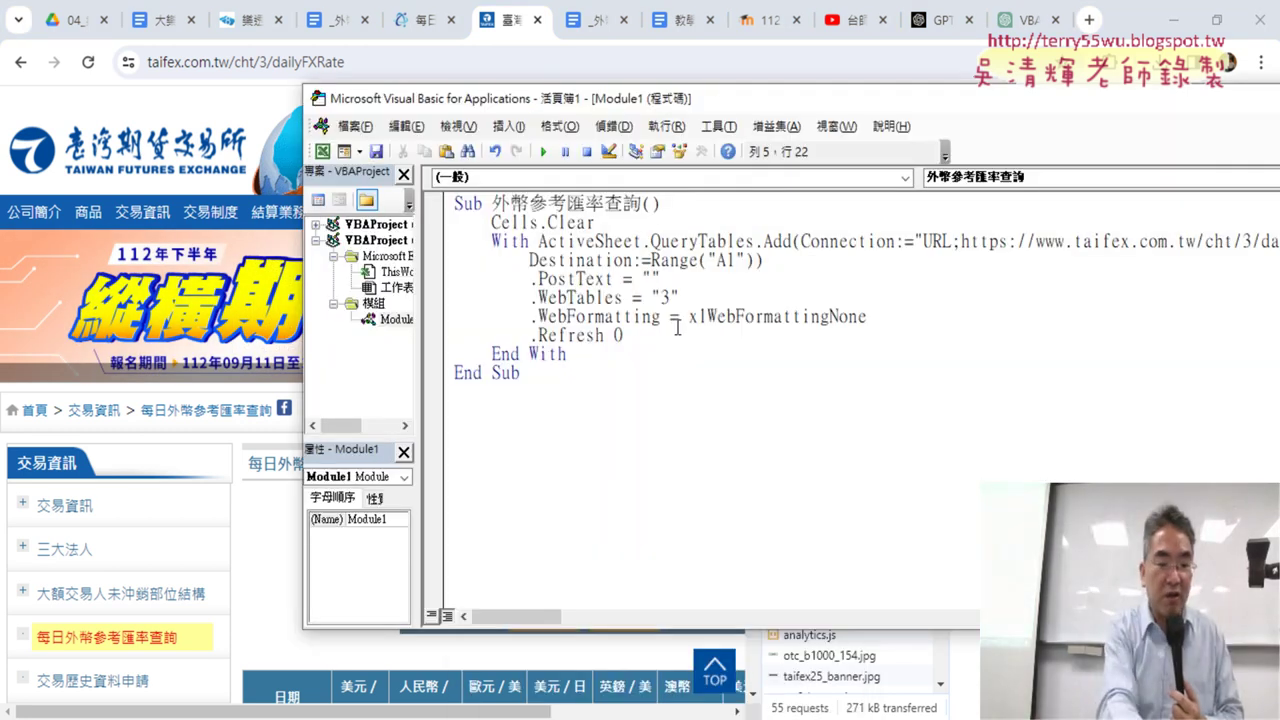
text(queryStartDate: 2022/01/01)
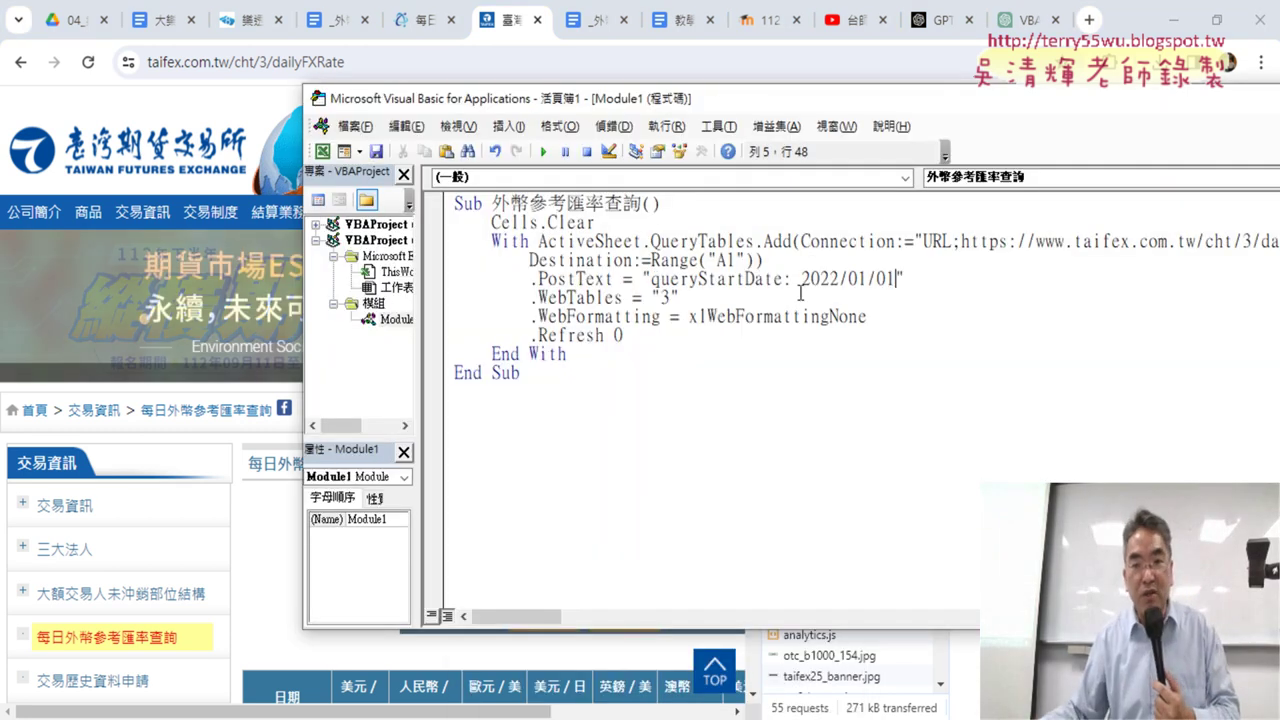
drag(801, 279, 783, 279)
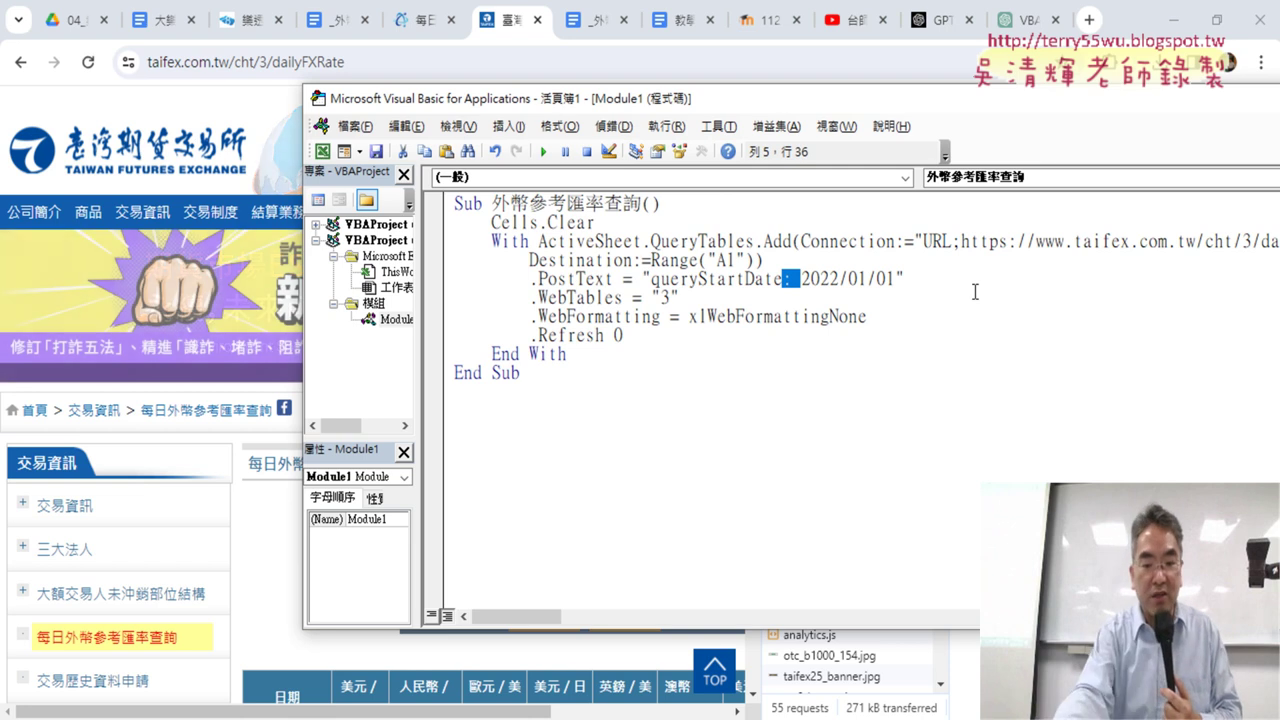
text(ㄦ)
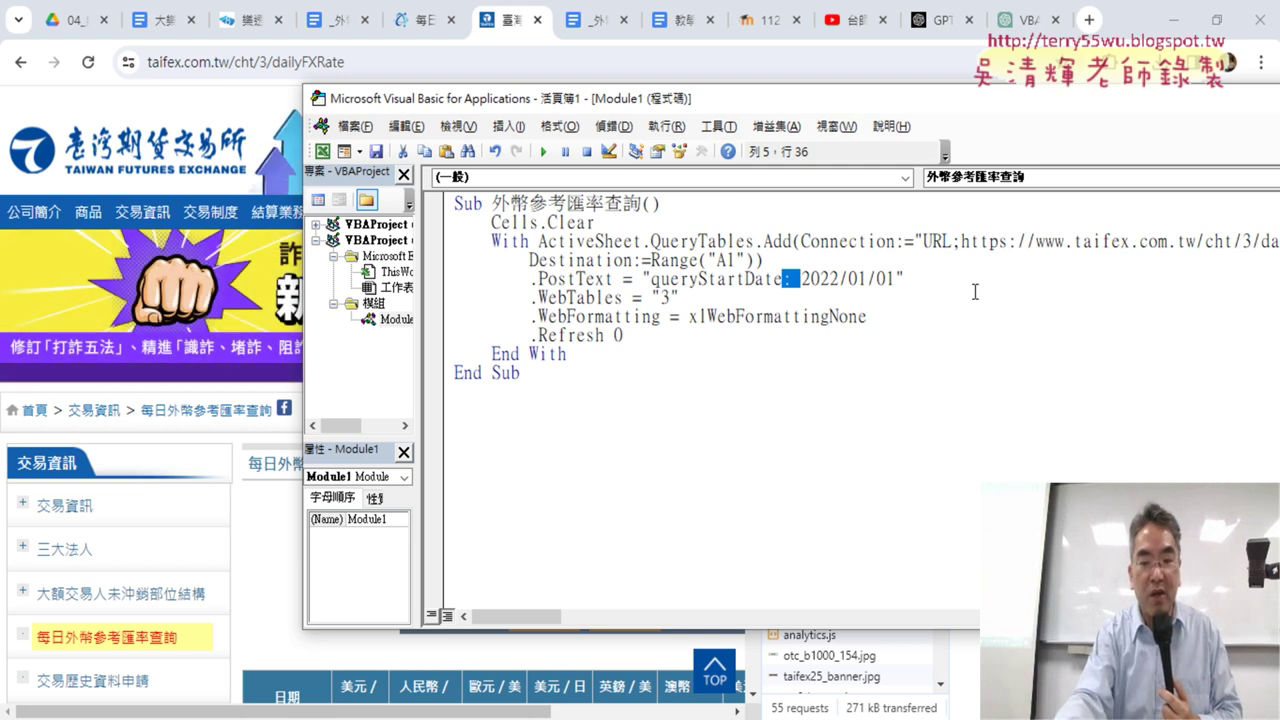
text(=)
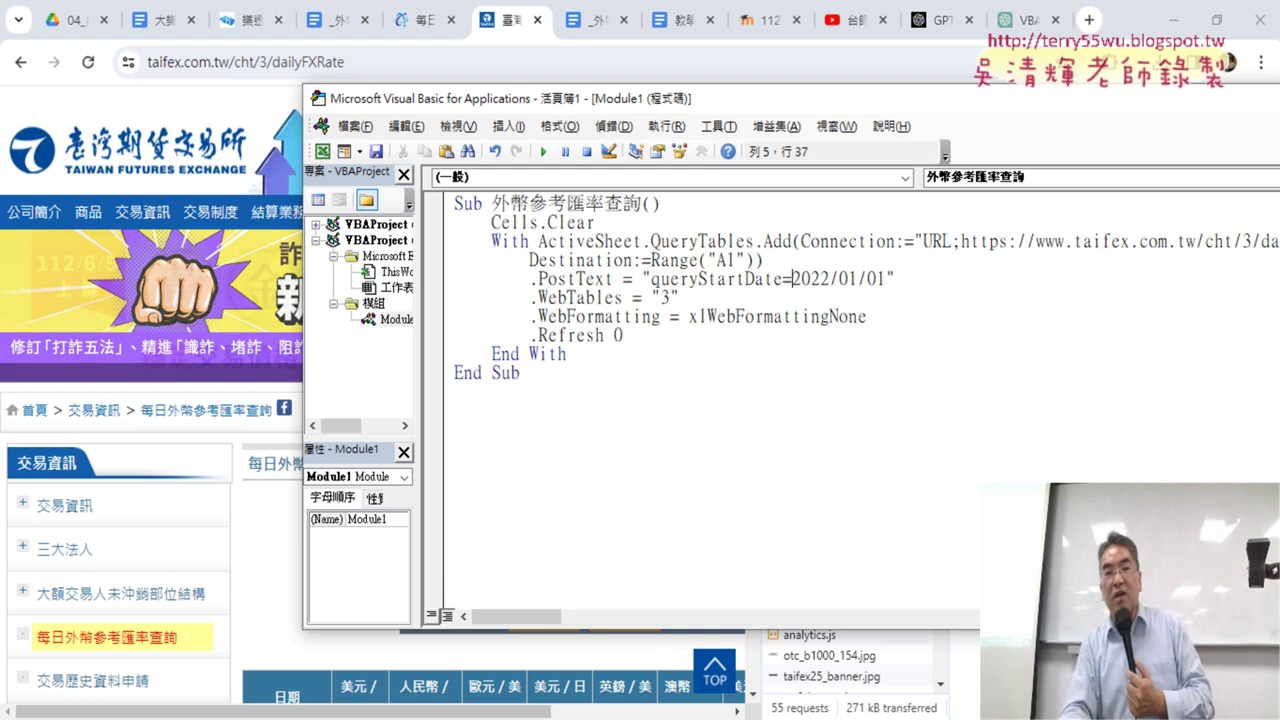
click(885, 276)
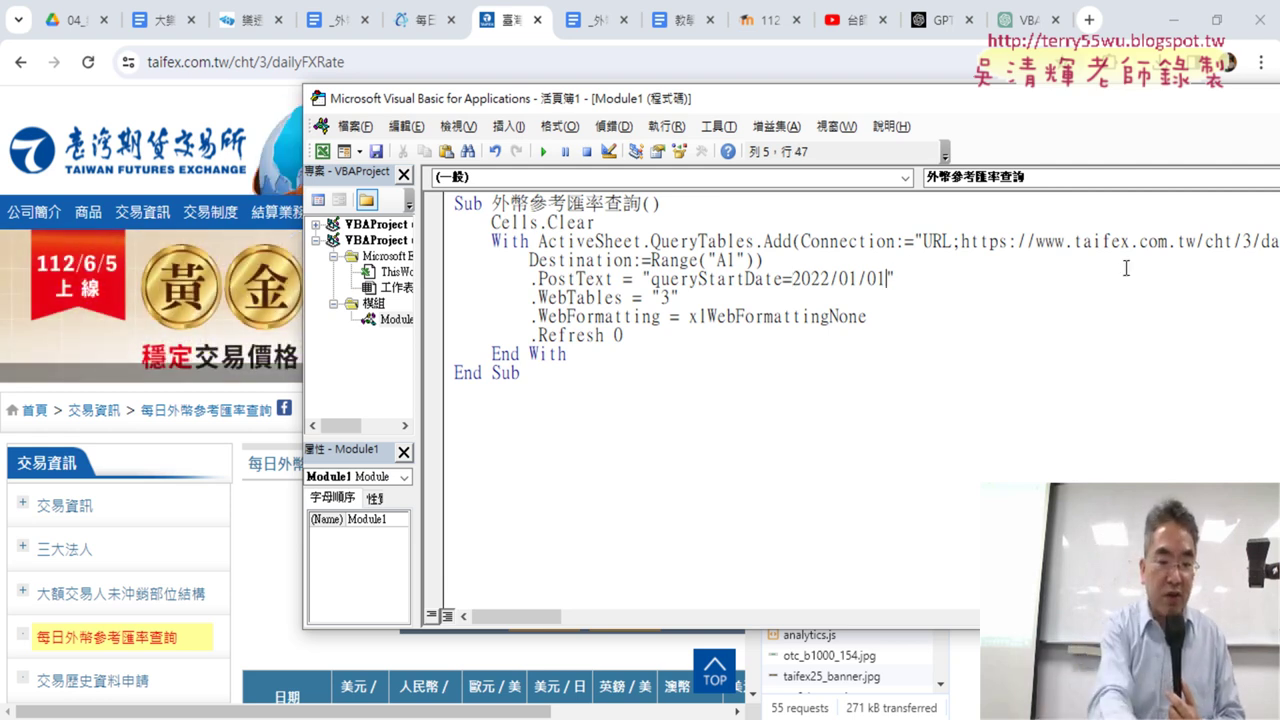
text(&)
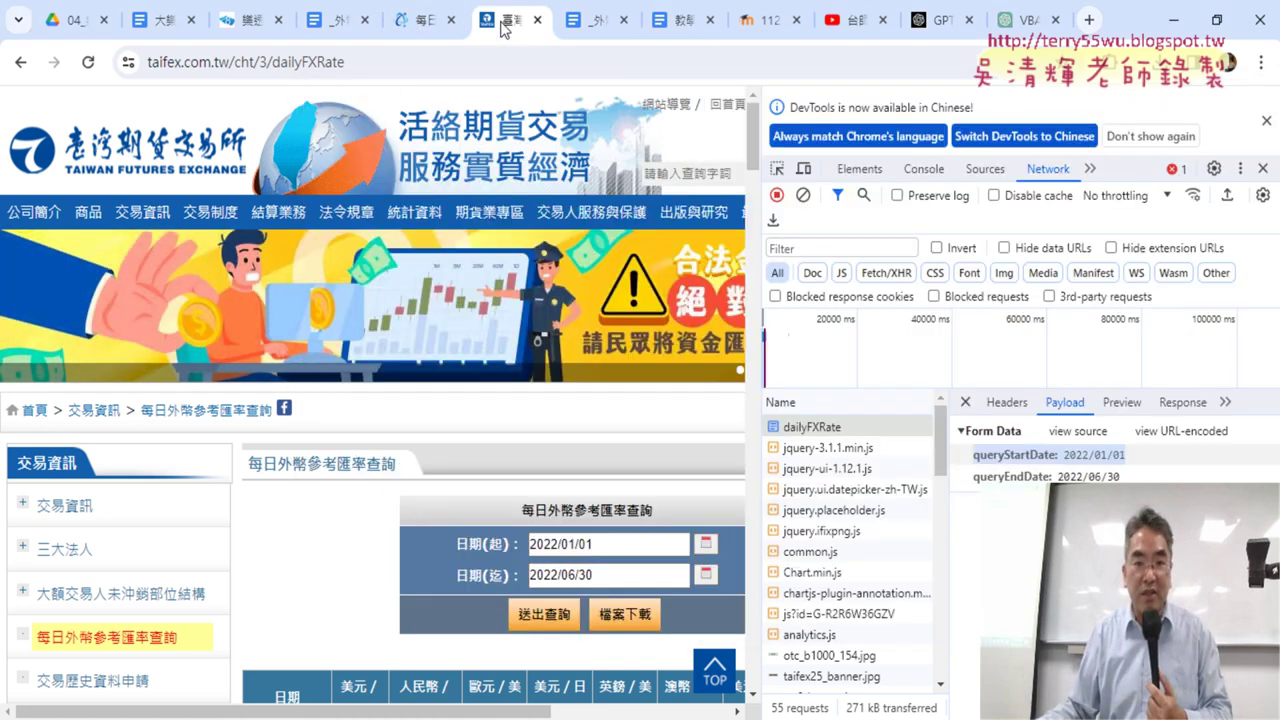
Append the queryEndDate=2022/06/30 entry to .PostText, then bring up the Google Docs notes
click(500, 20)
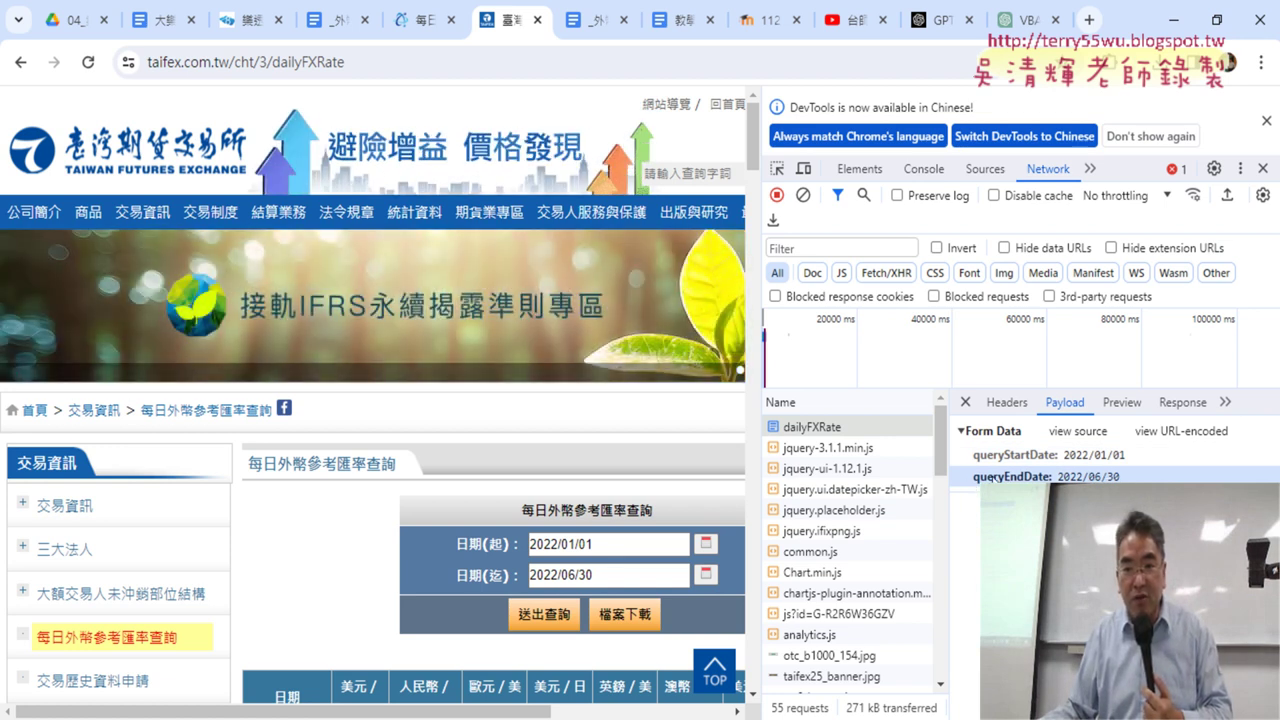
right_click(983, 477)
click(700, 542)
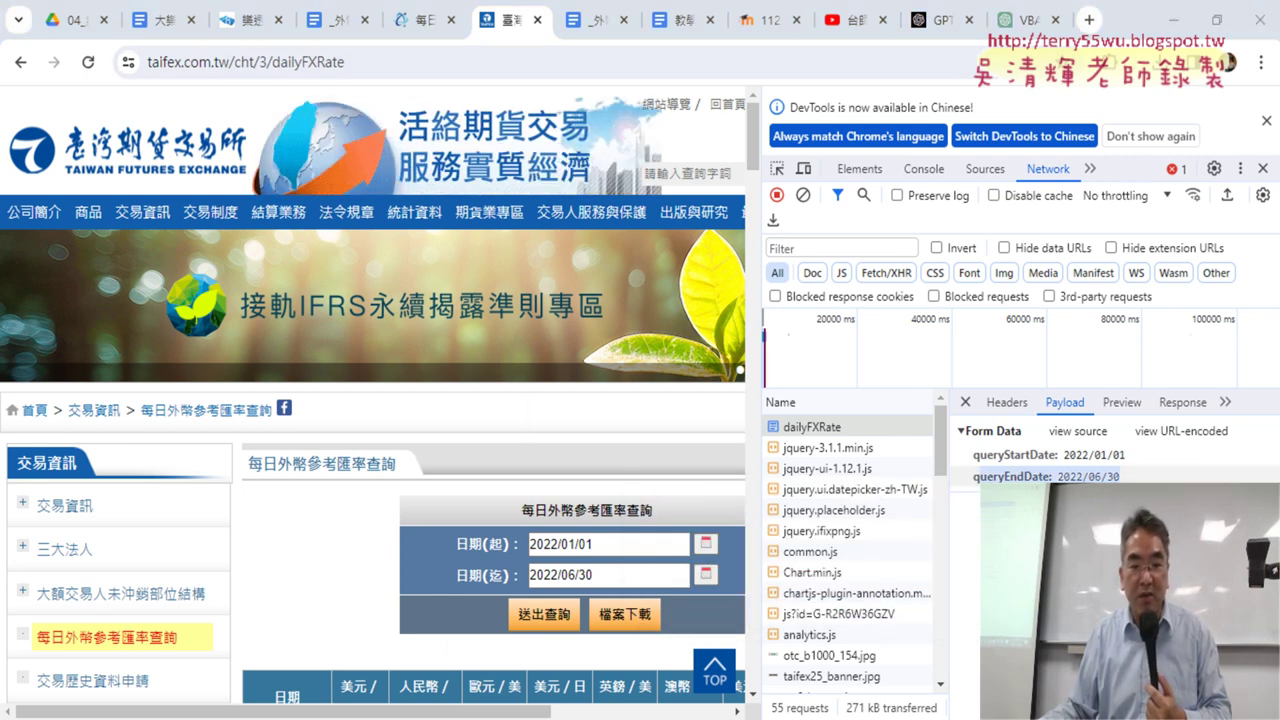
click(608, 662)
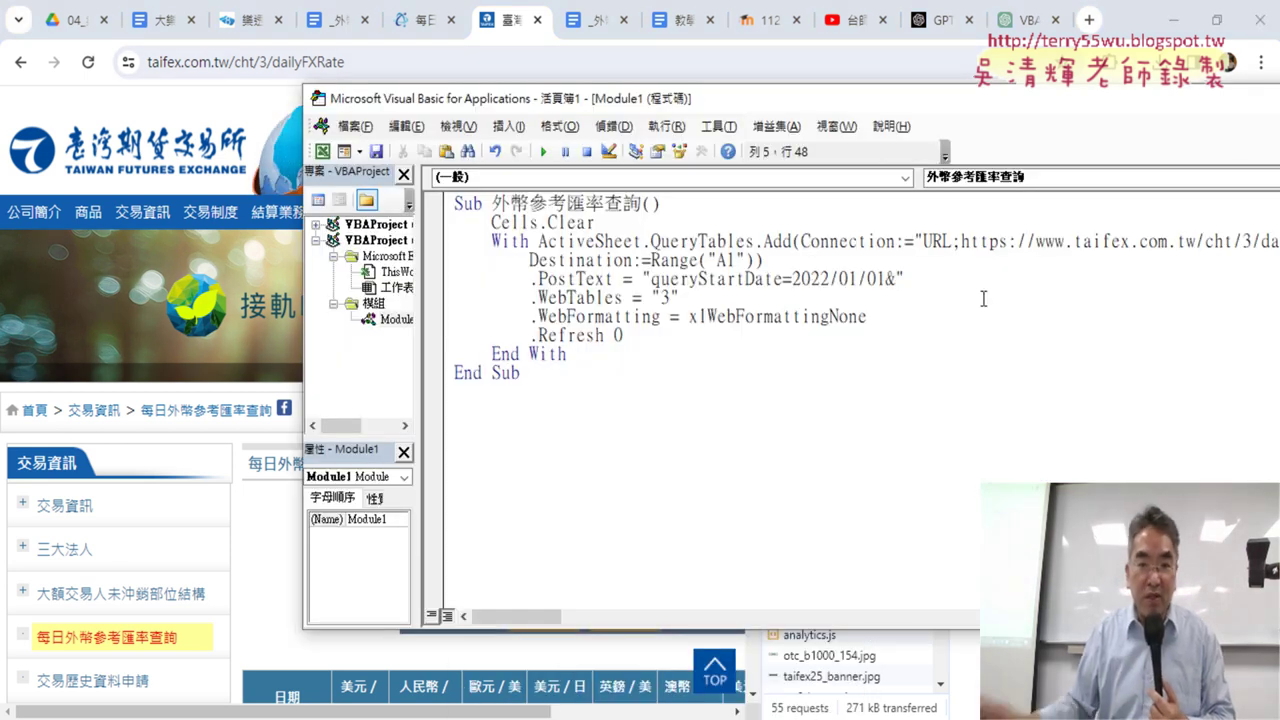
text(ueryEndDate: 2022/06/30)
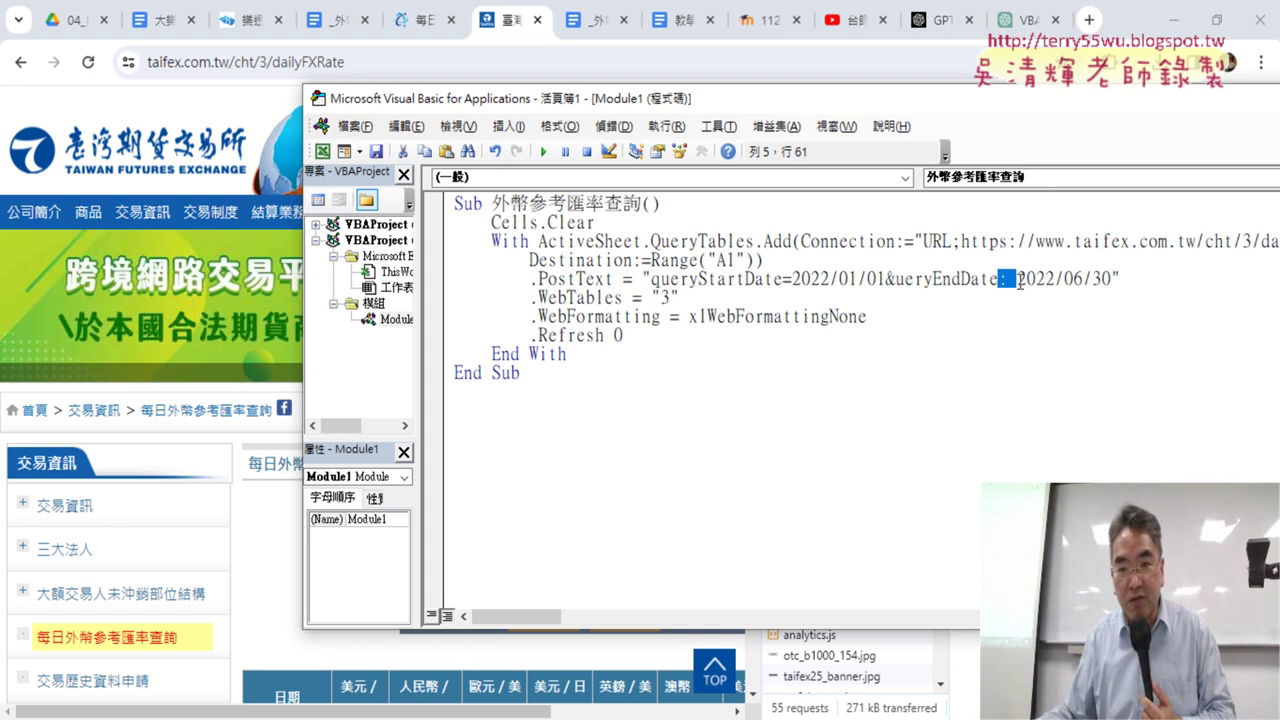
text(=)
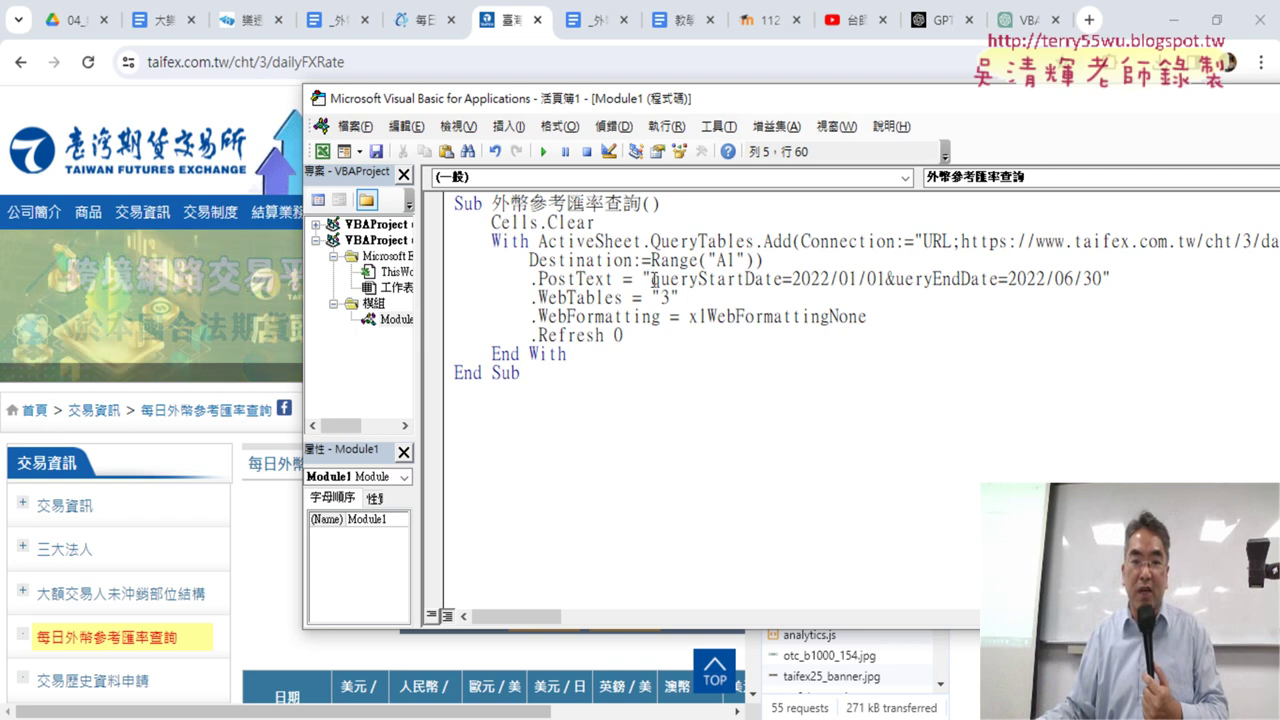
drag(652, 279, 1100, 280)
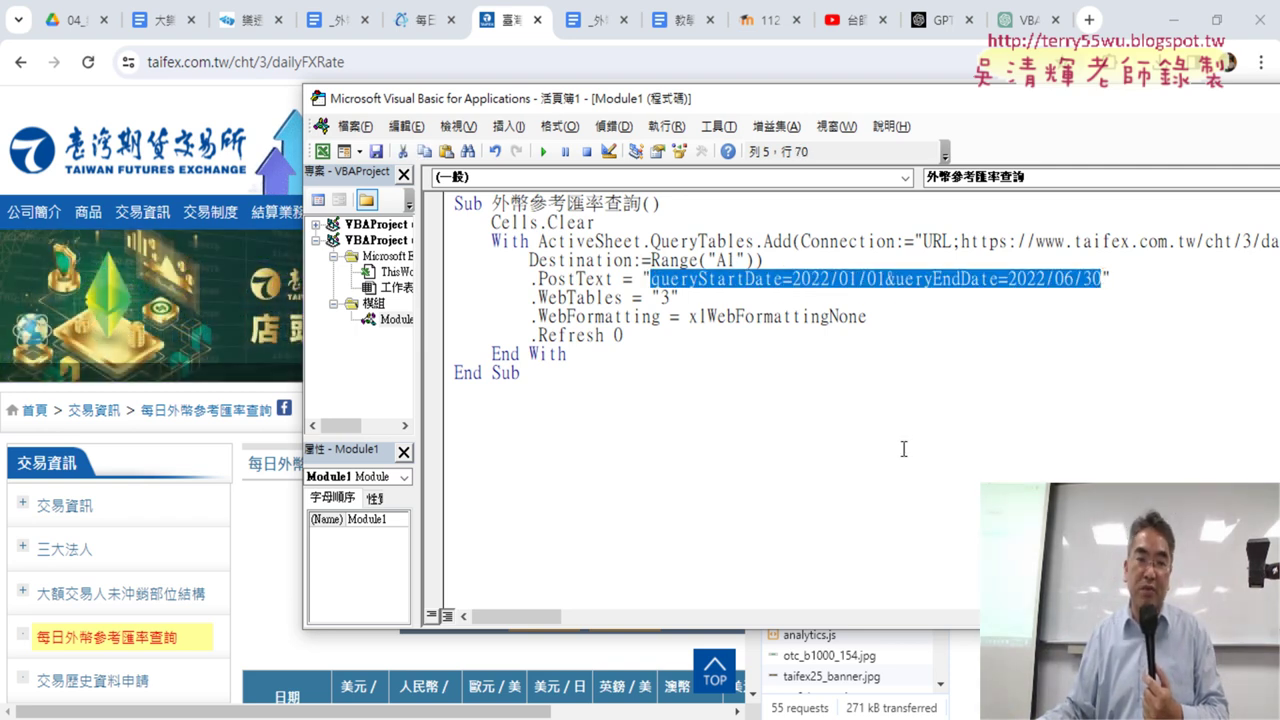
click(328, 22)
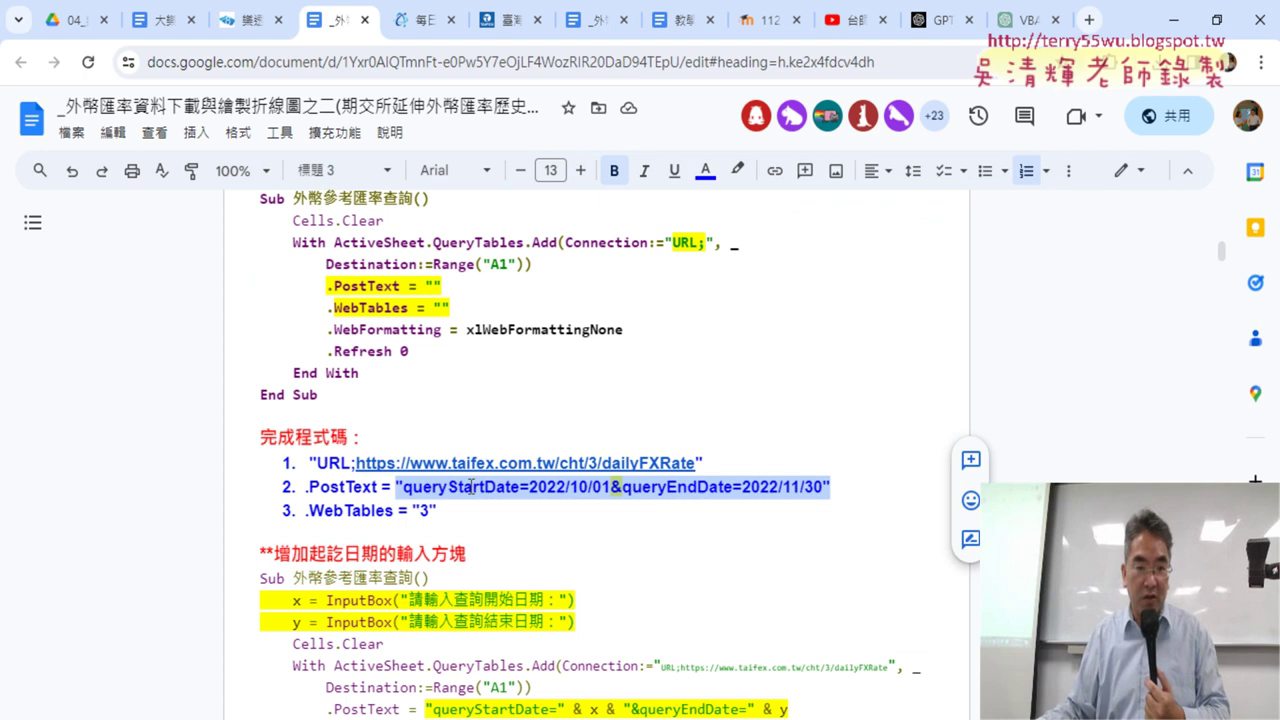
Check the equals sign in the Docs PostText example, then minimize Chrome back to VBA
click(527, 494)
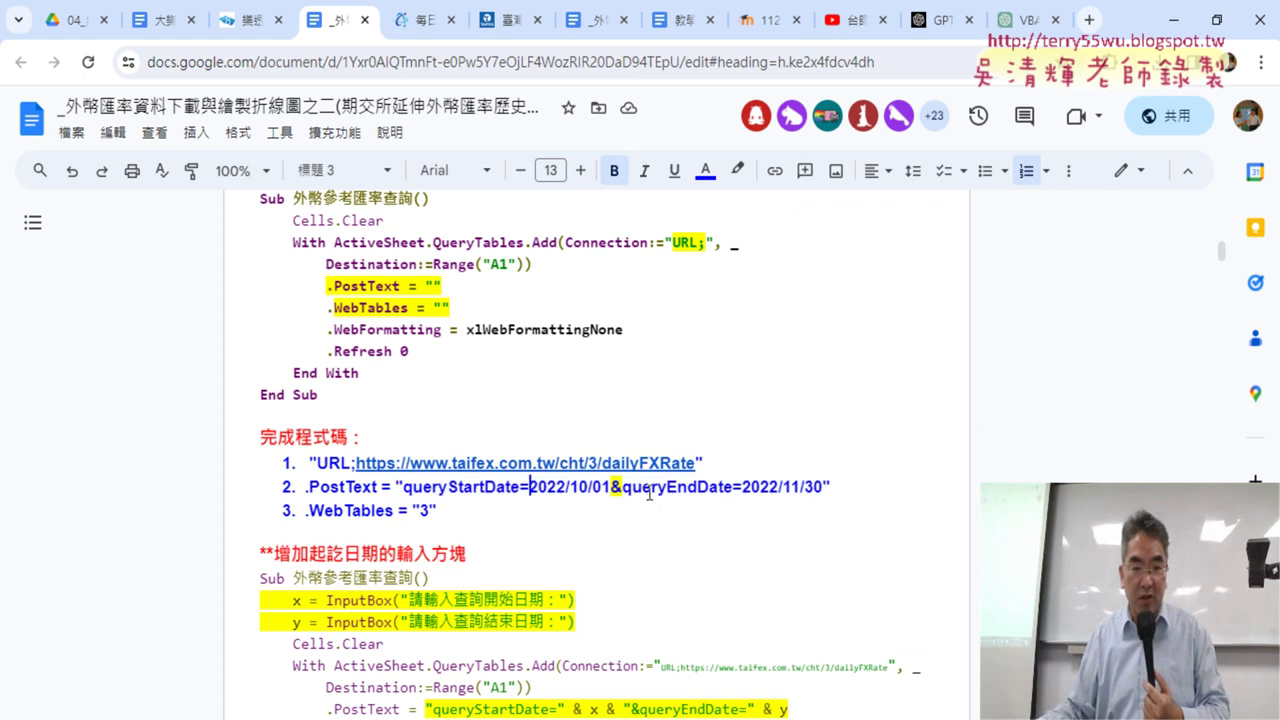
double_click(524, 486)
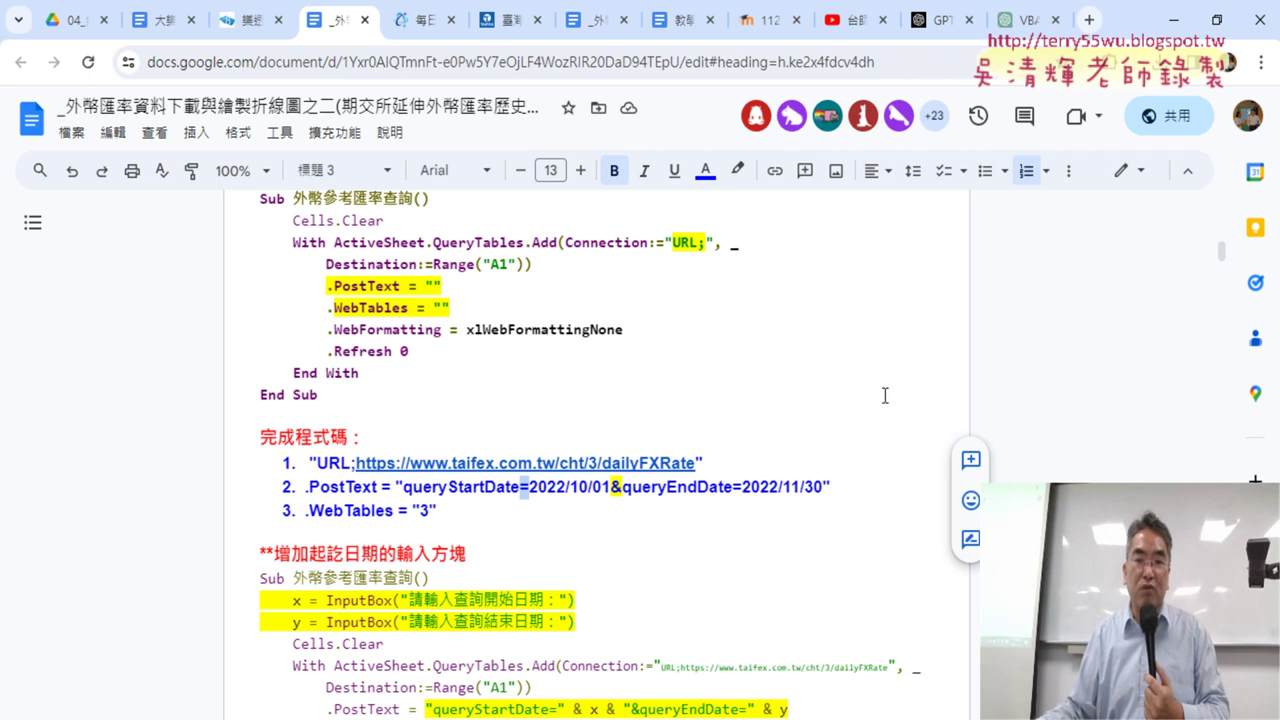
click(1173, 21)
click(823, 316)
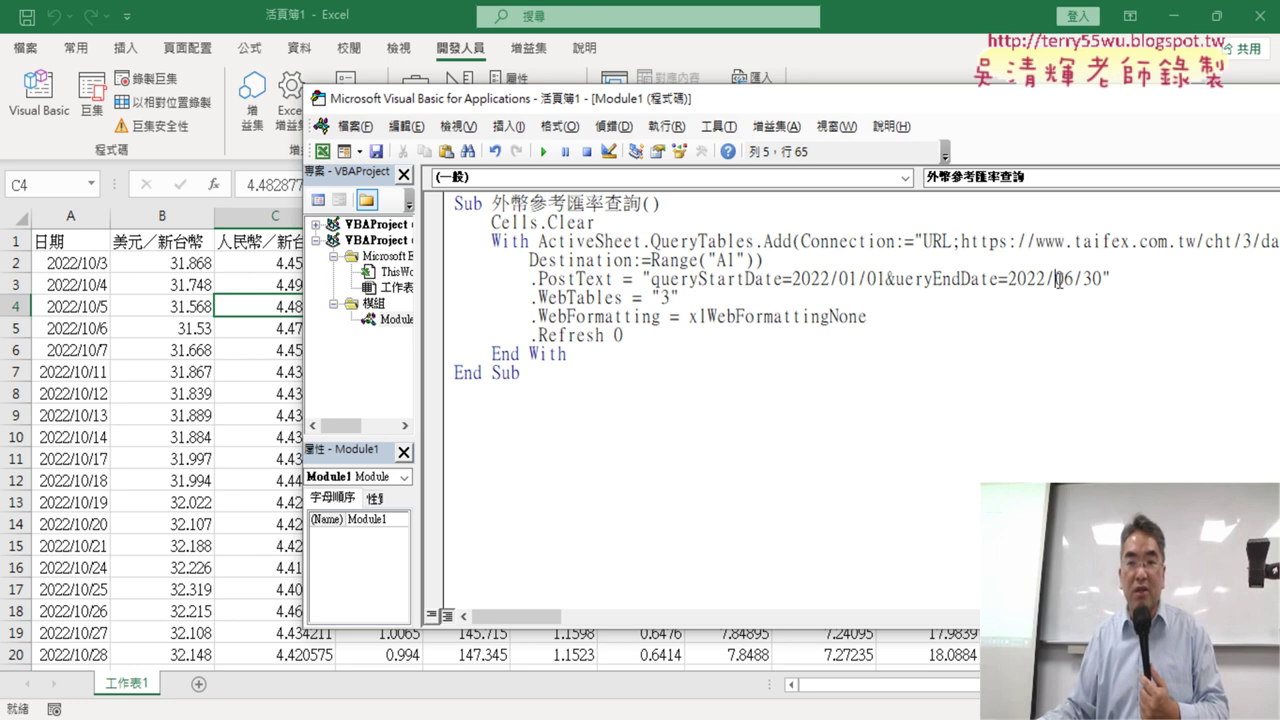
Review the start and end date parameters in the .PostText string and run the macro
drag(1064, 279, 816, 280)
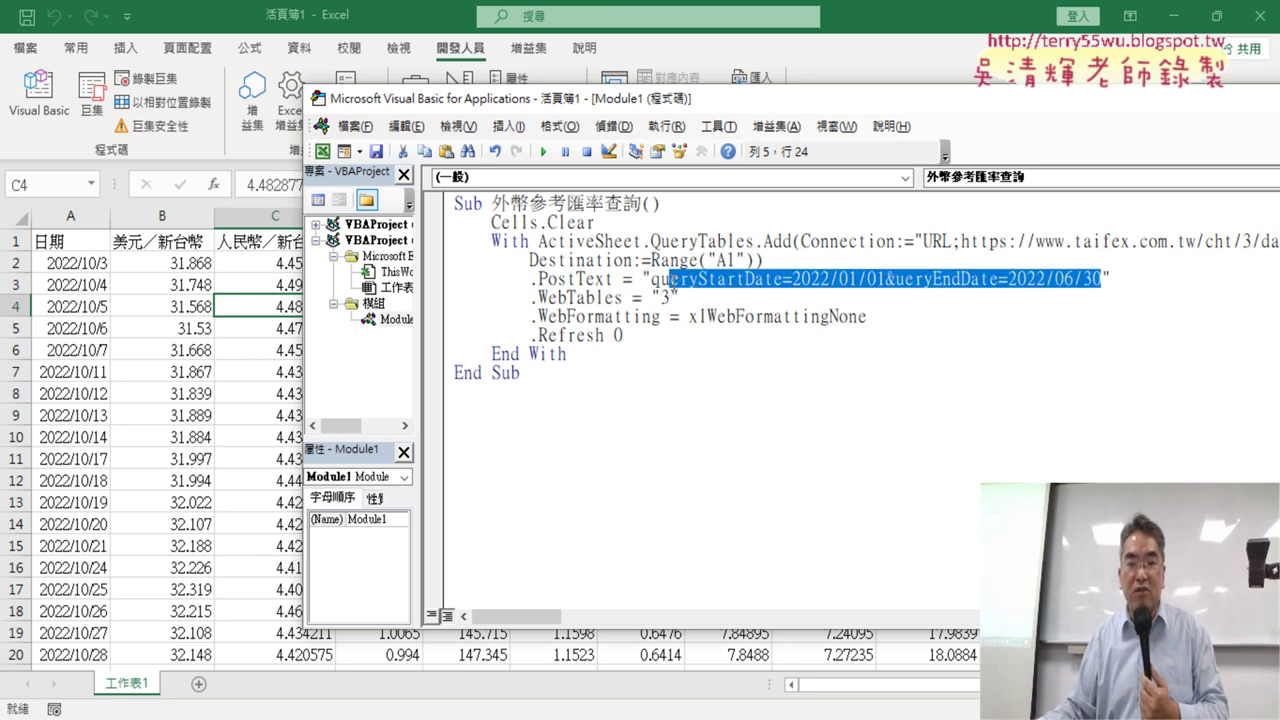
click(625, 297)
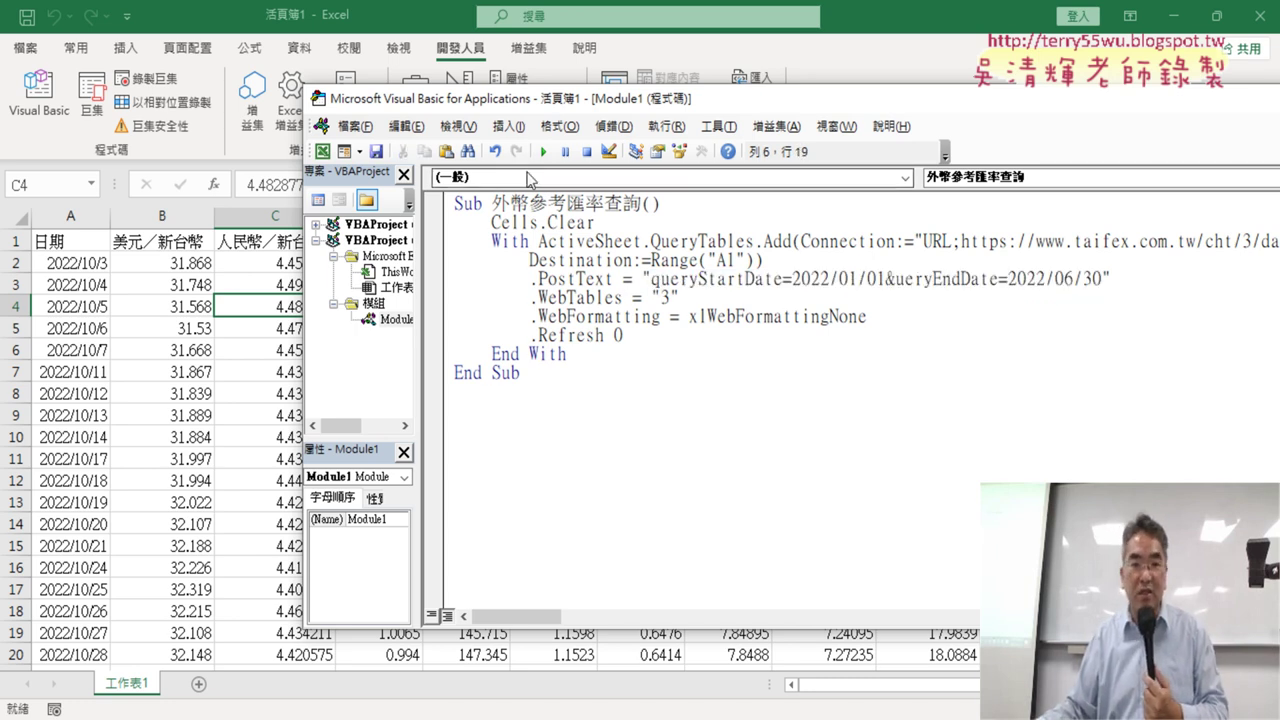
click(543, 152)
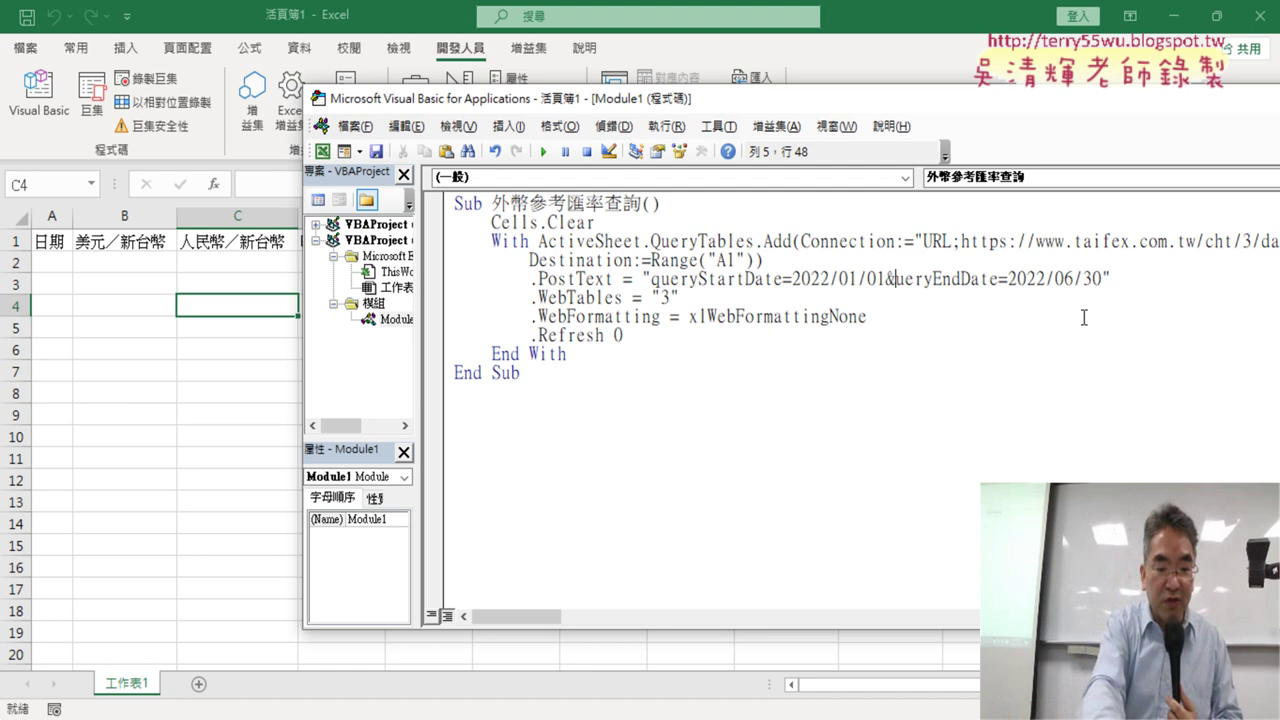
Add the missing 'q' so .PostText reads queryEndDate, then rerun the macro
text(q)
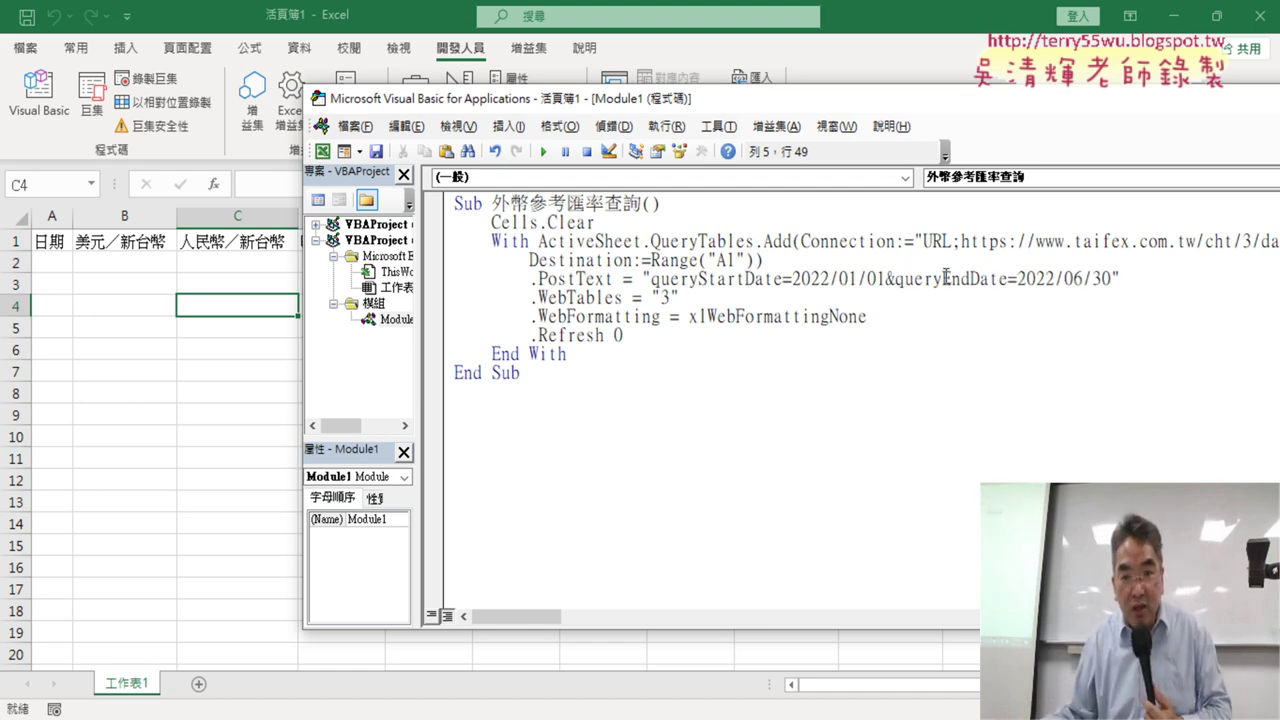
drag(1119, 279, 689, 279)
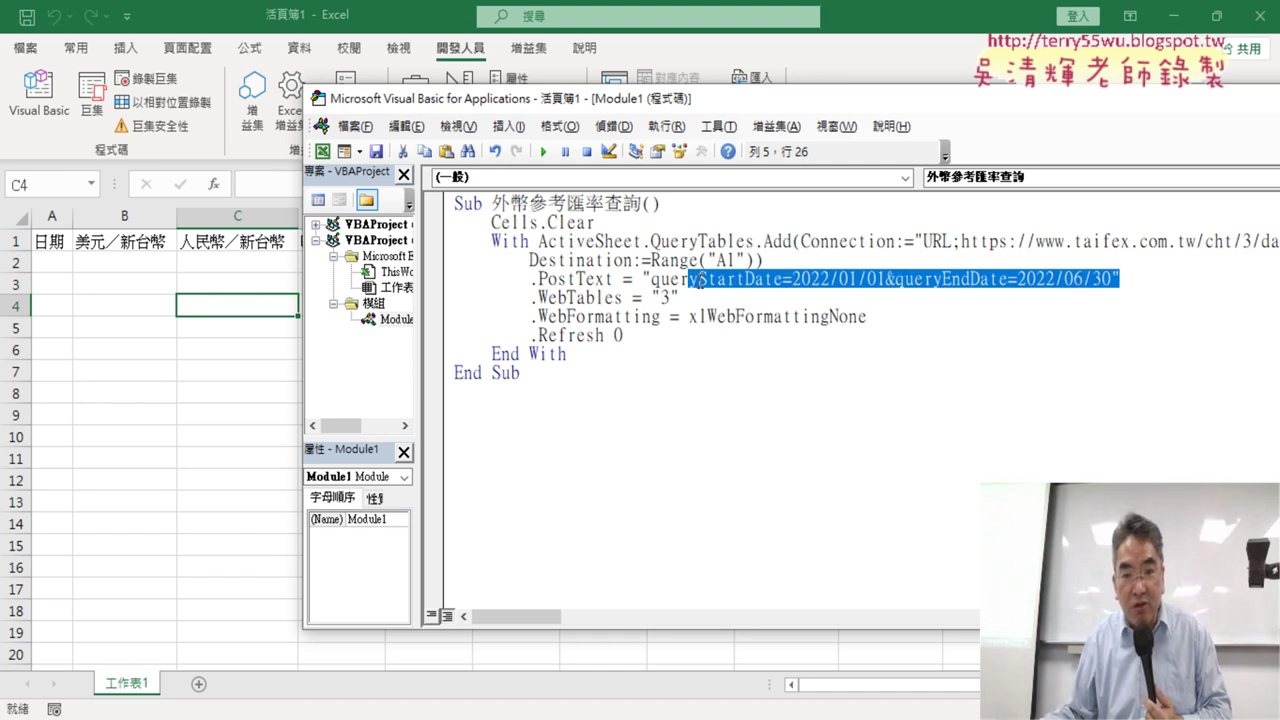
click(868, 279)
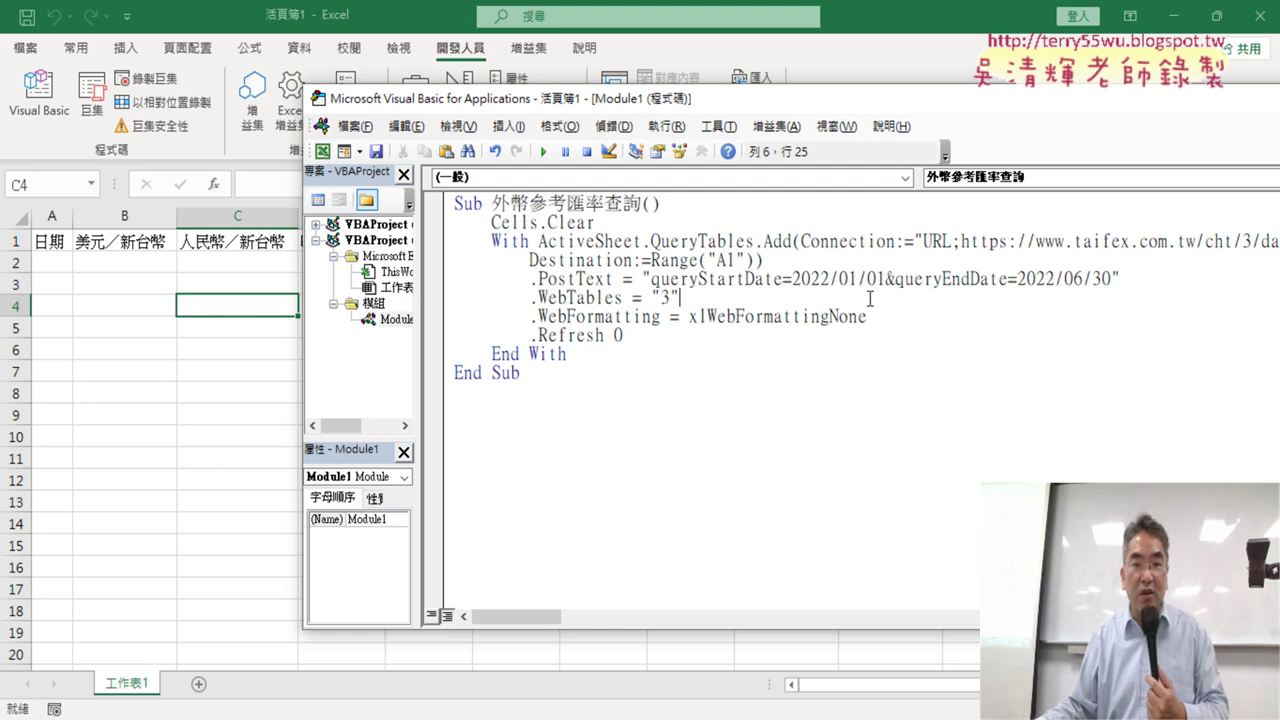
drag(903, 279, 895, 279)
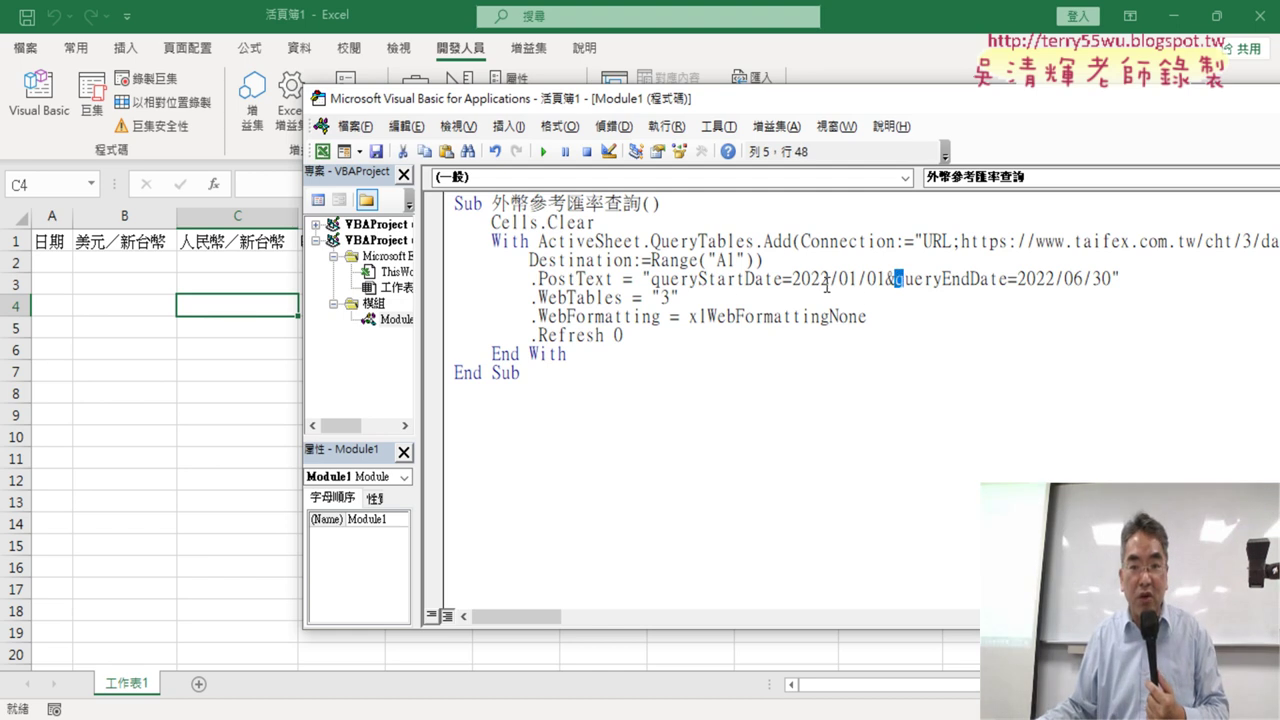
click(544, 152)
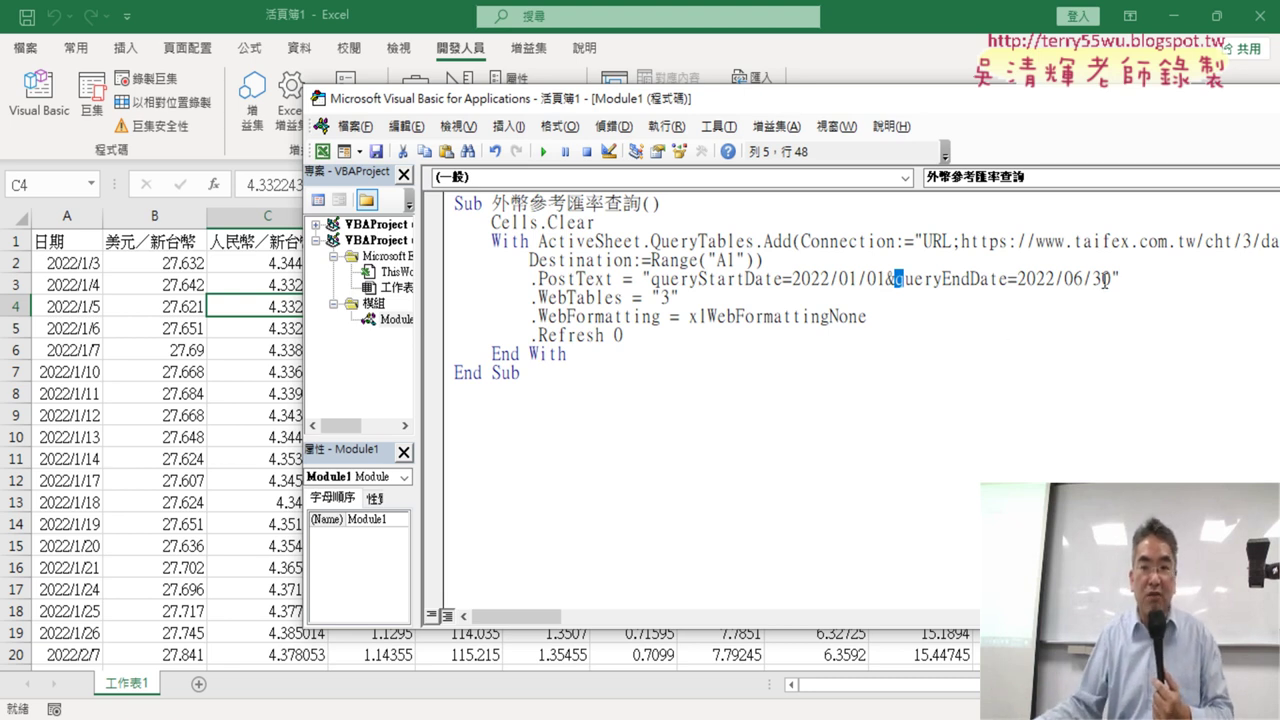
Confirm the Excel sheet's rates run from 2022/1/3 to 2022/6/30 in row 118, then go back to Chrome
click(70, 264)
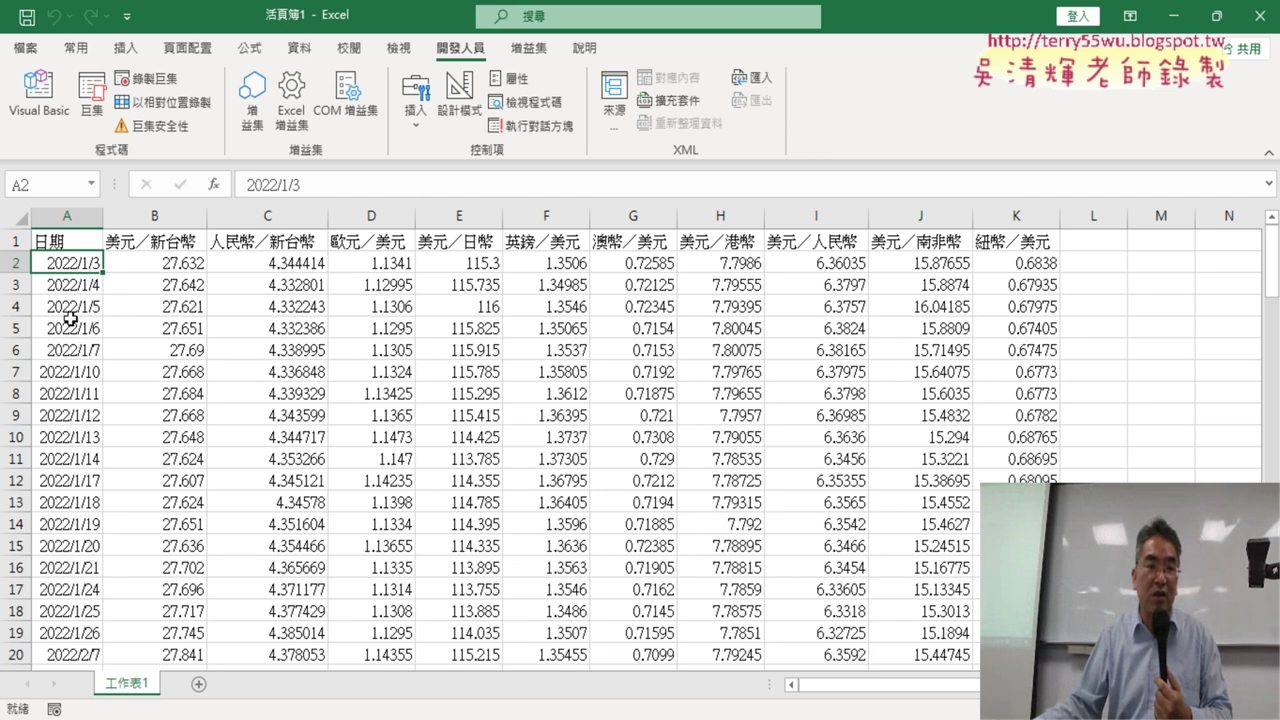
key(ctrl+Down)
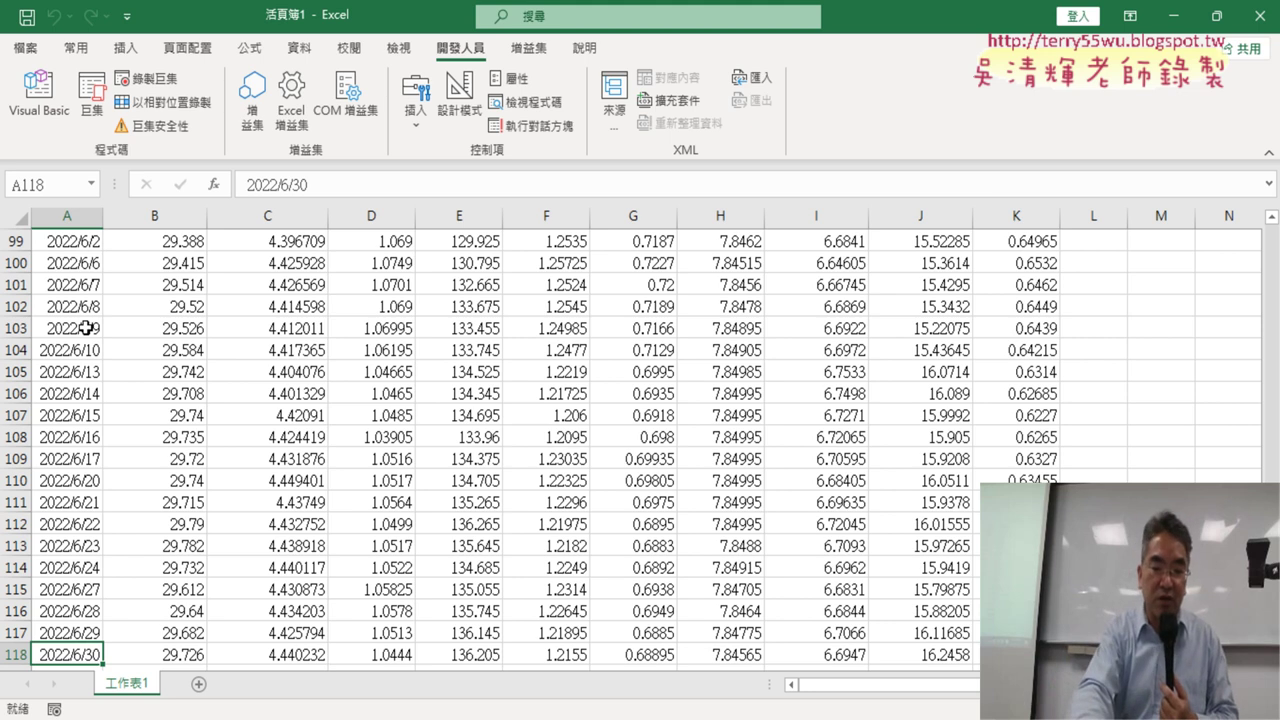
key(ctrl+Home)
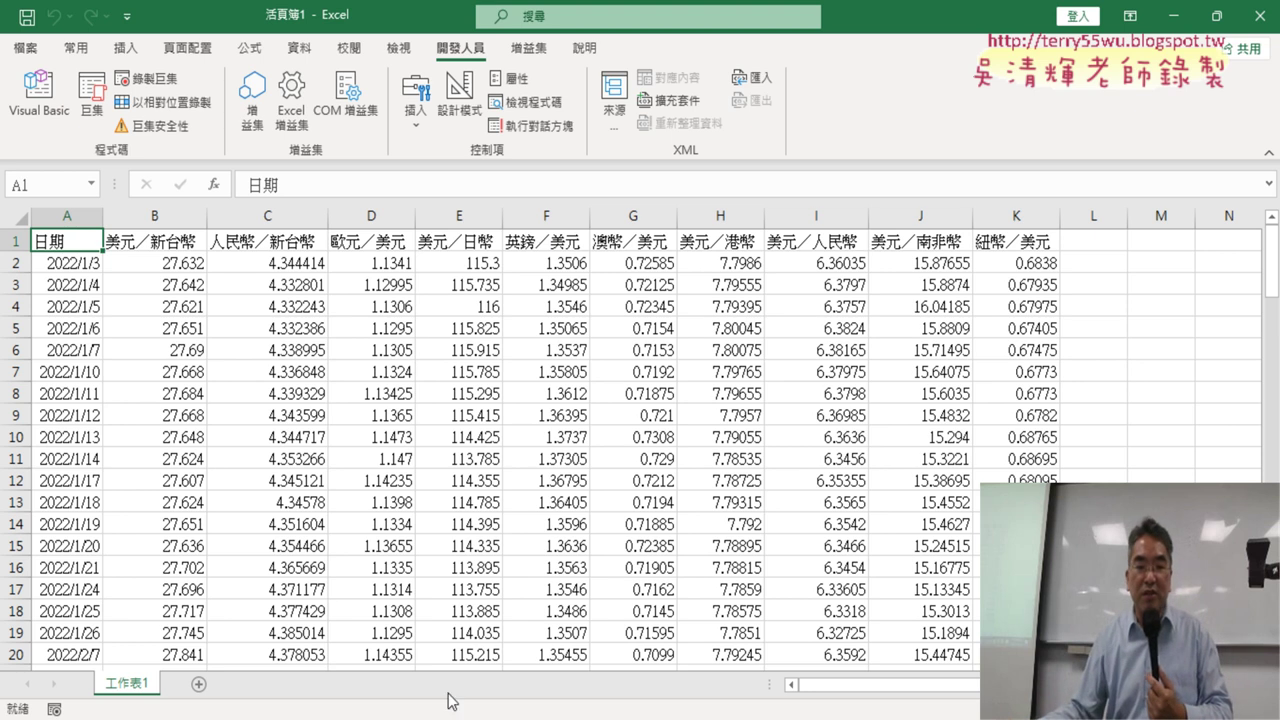
key(alt+Tab)
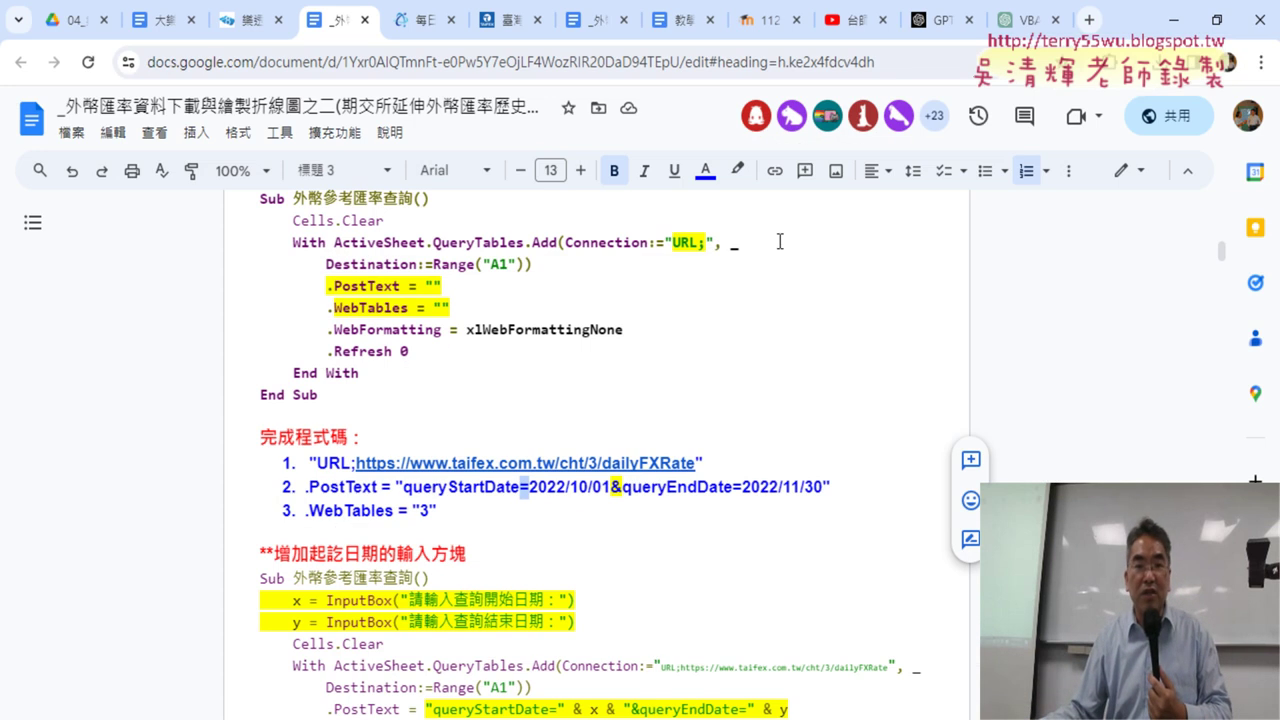
Reopen the TAIFEX page's developer tools on the Network panel
click(508, 20)
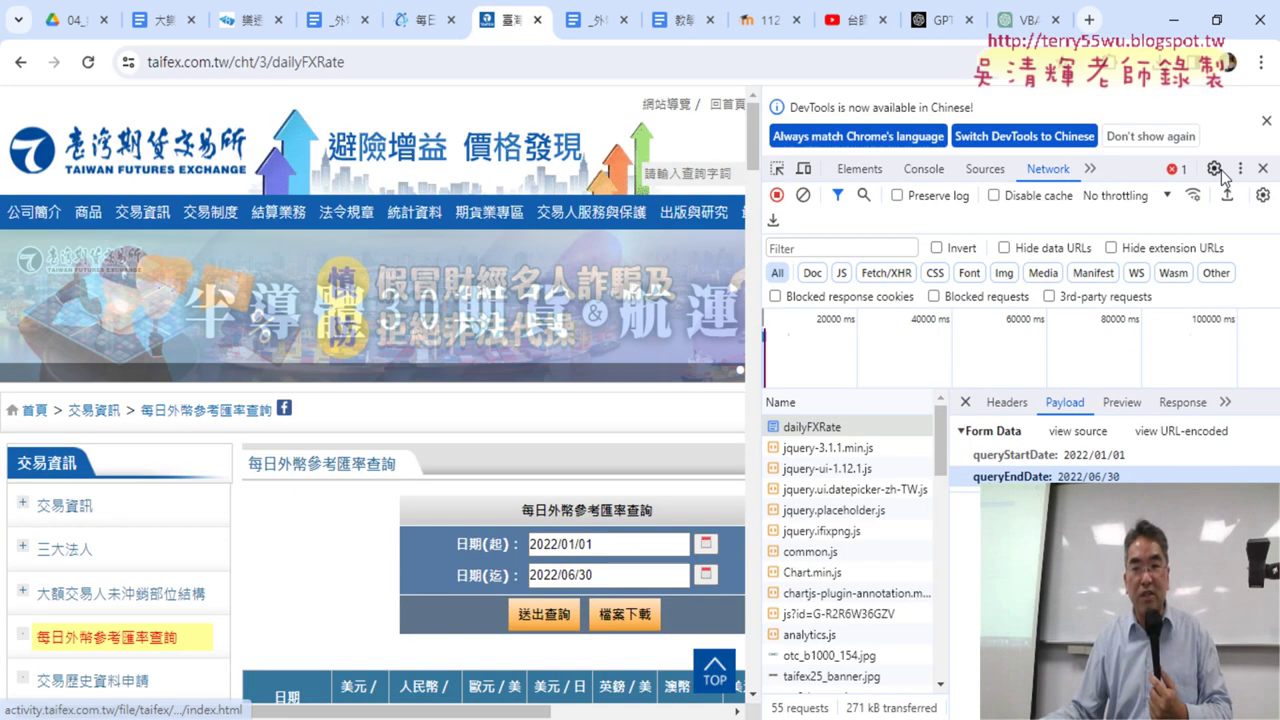
click(1263, 168)
right_click(566, 530)
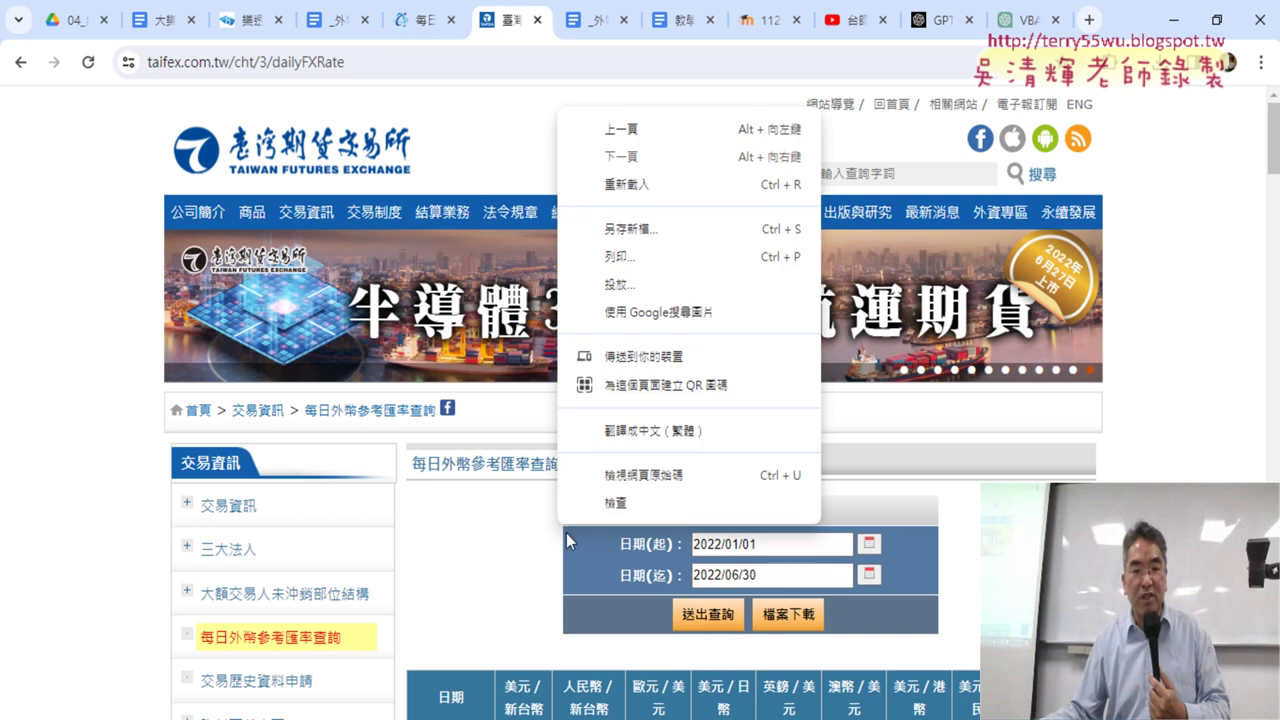
click(618, 503)
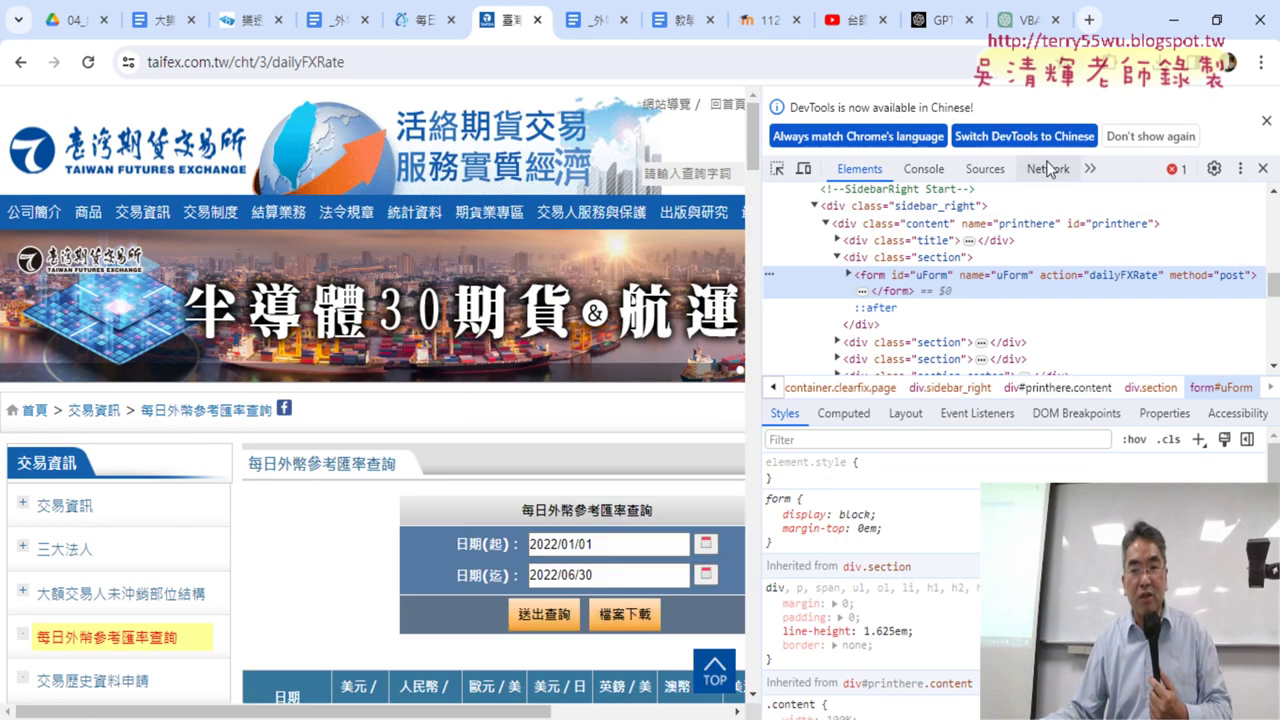
click(1048, 169)
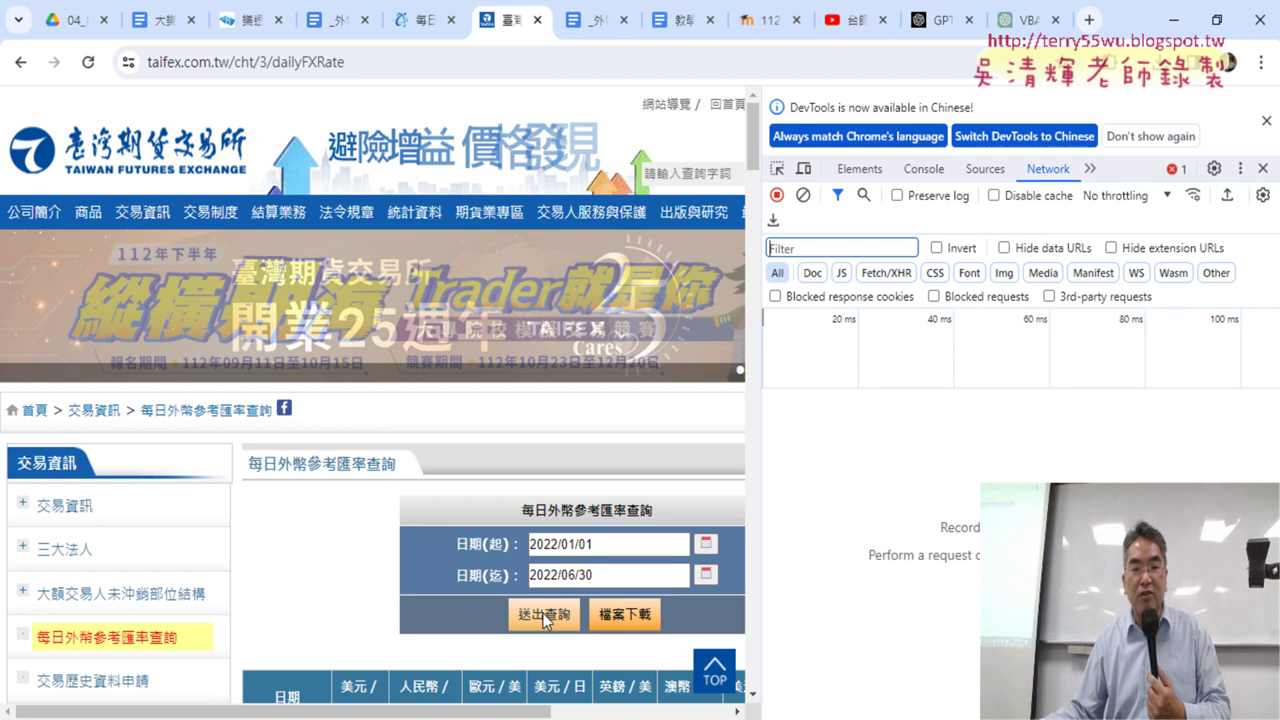
Resubmit the rate query and check dailyFXRate's payload: queryStartDate 2022/01/01, queryEndDate 2022/06/30
click(543, 613)
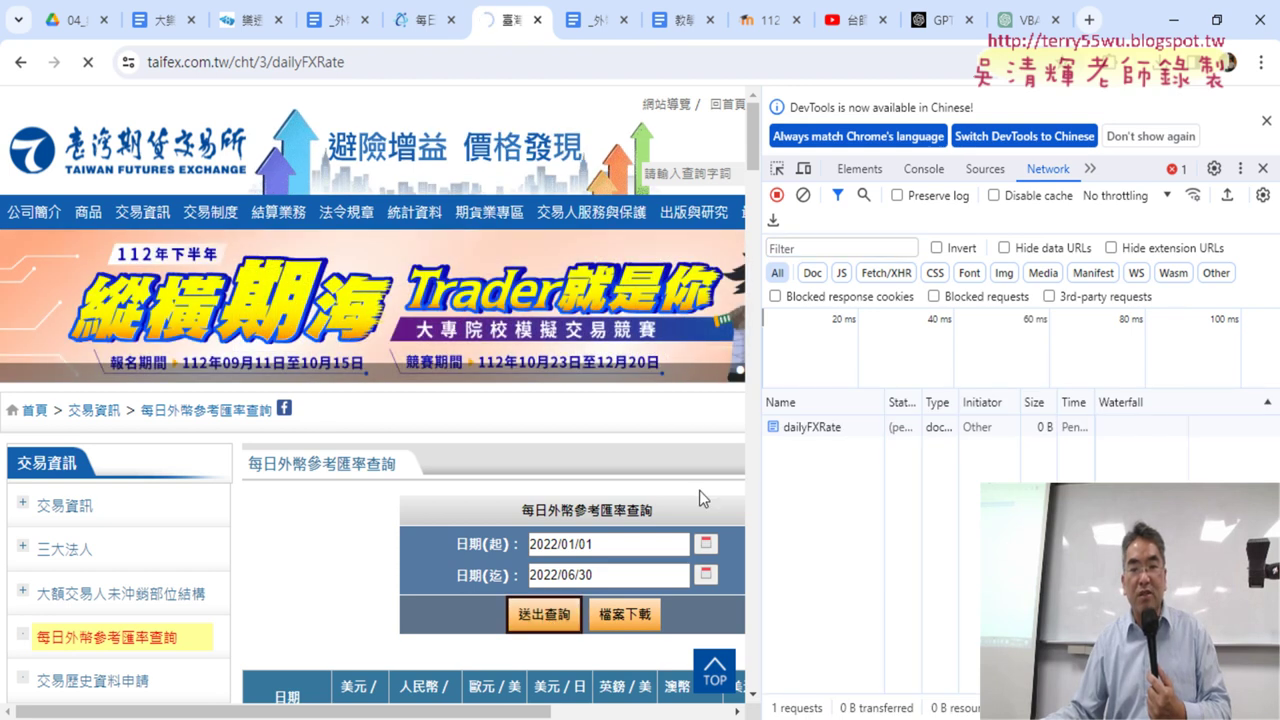
click(812, 427)
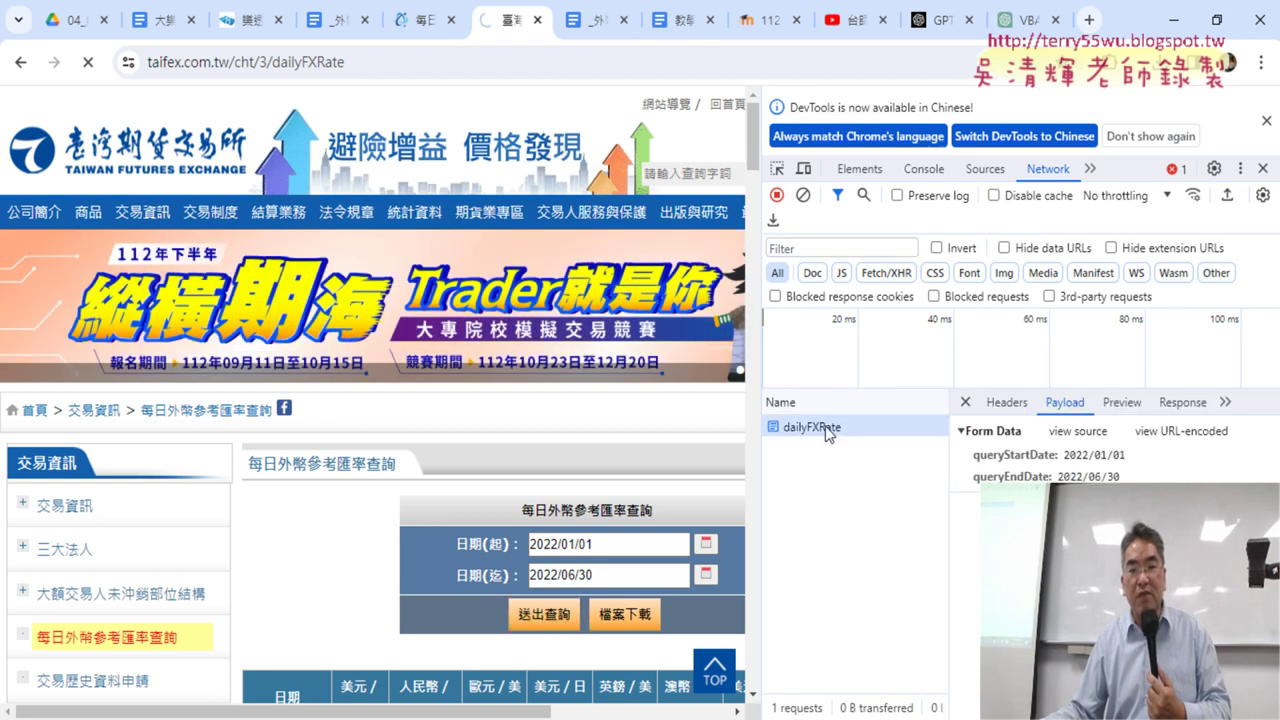
click(985, 476)
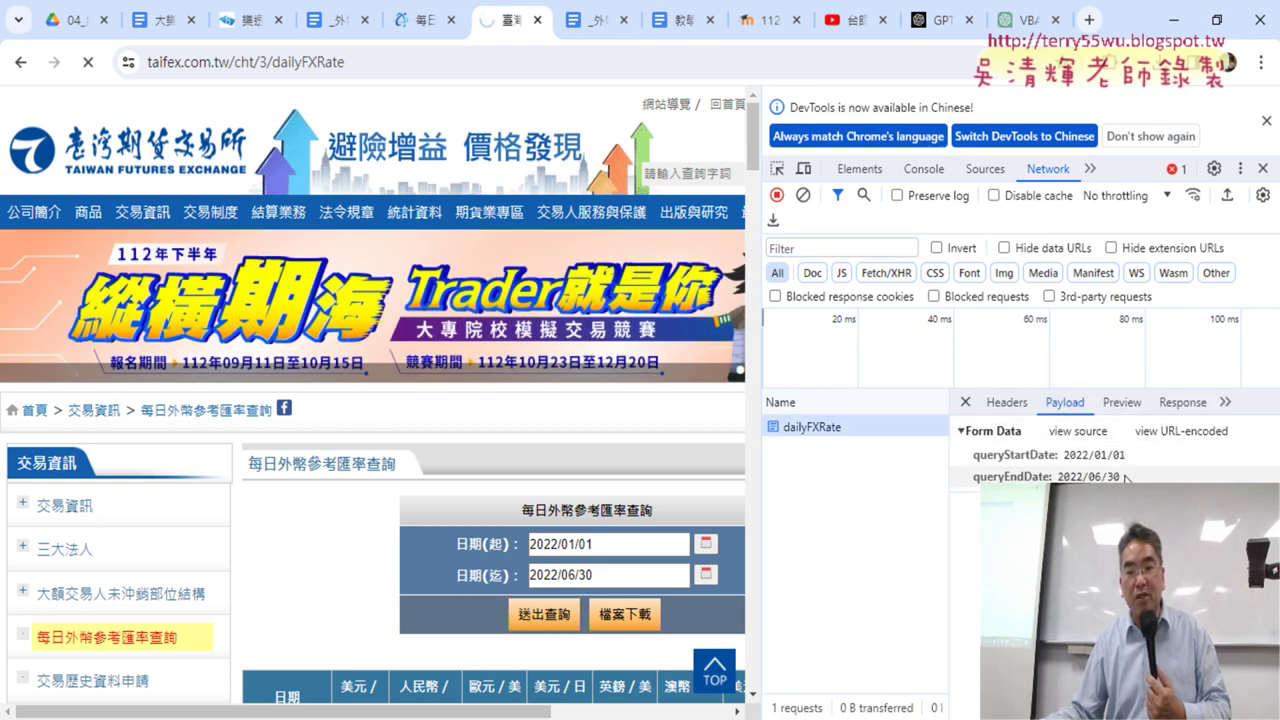
click(978, 455)
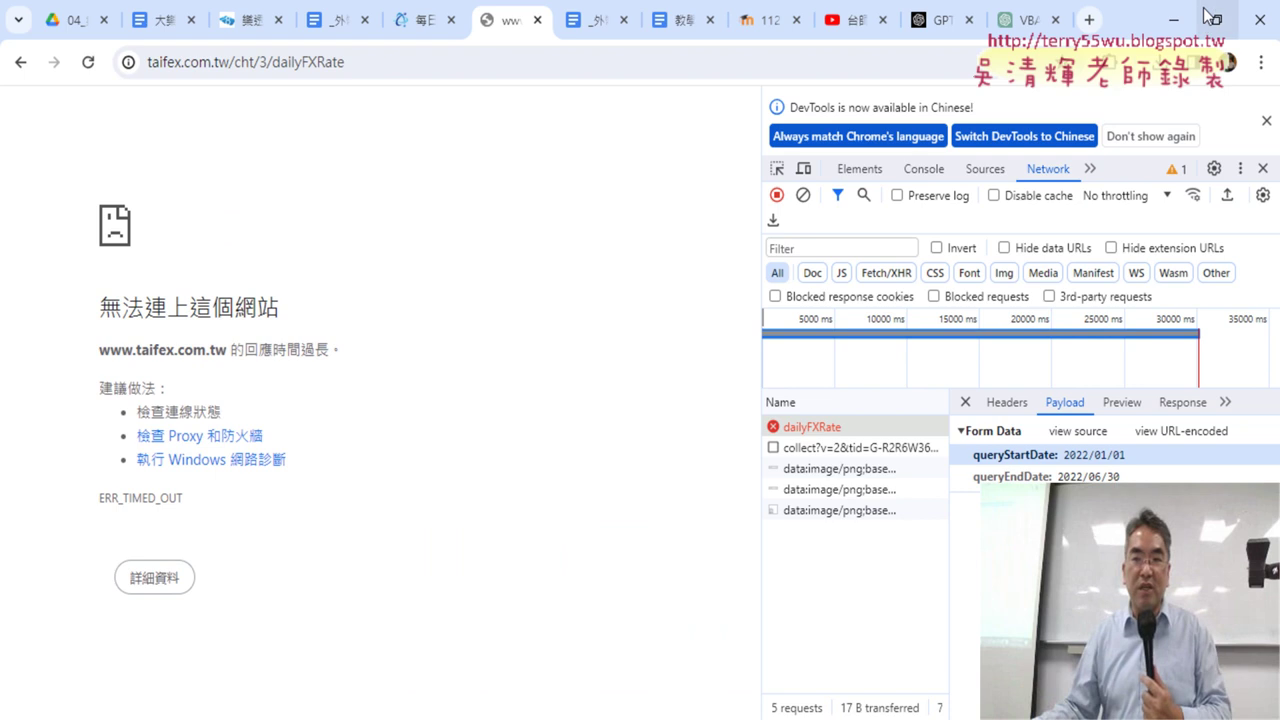
click(1173, 19)
click(38, 95)
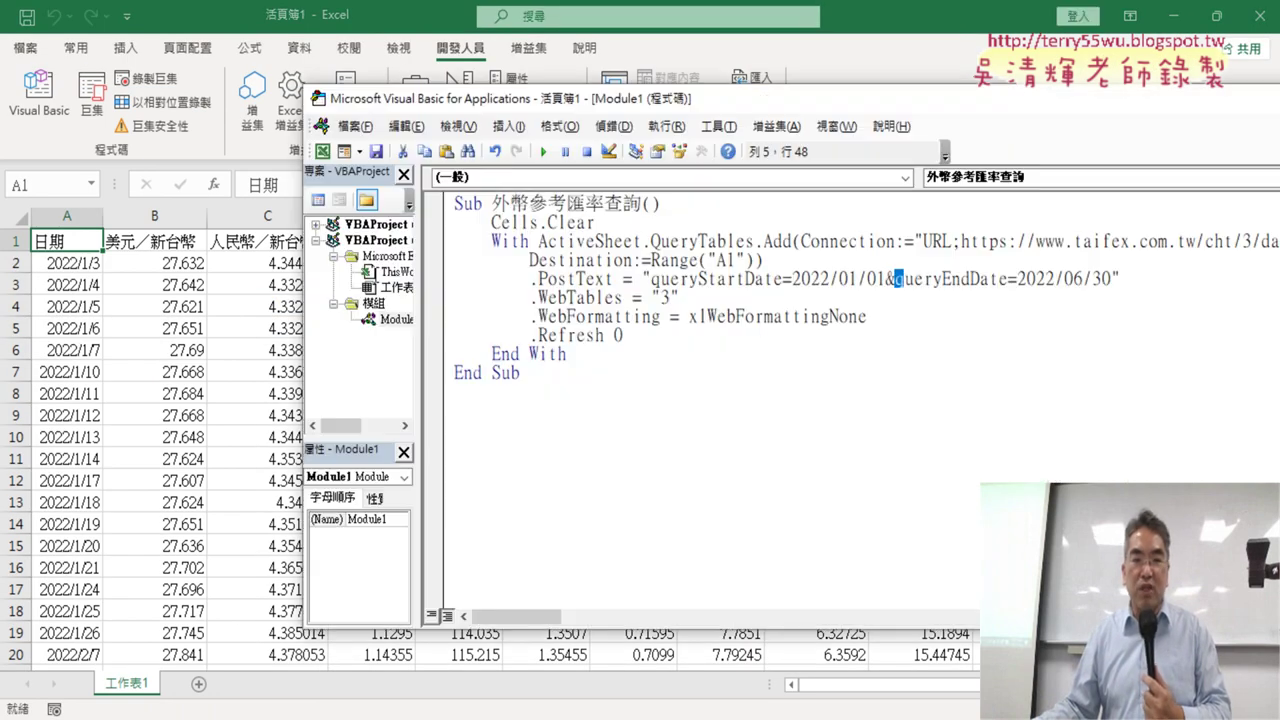
drag(793, 279, 849, 279)
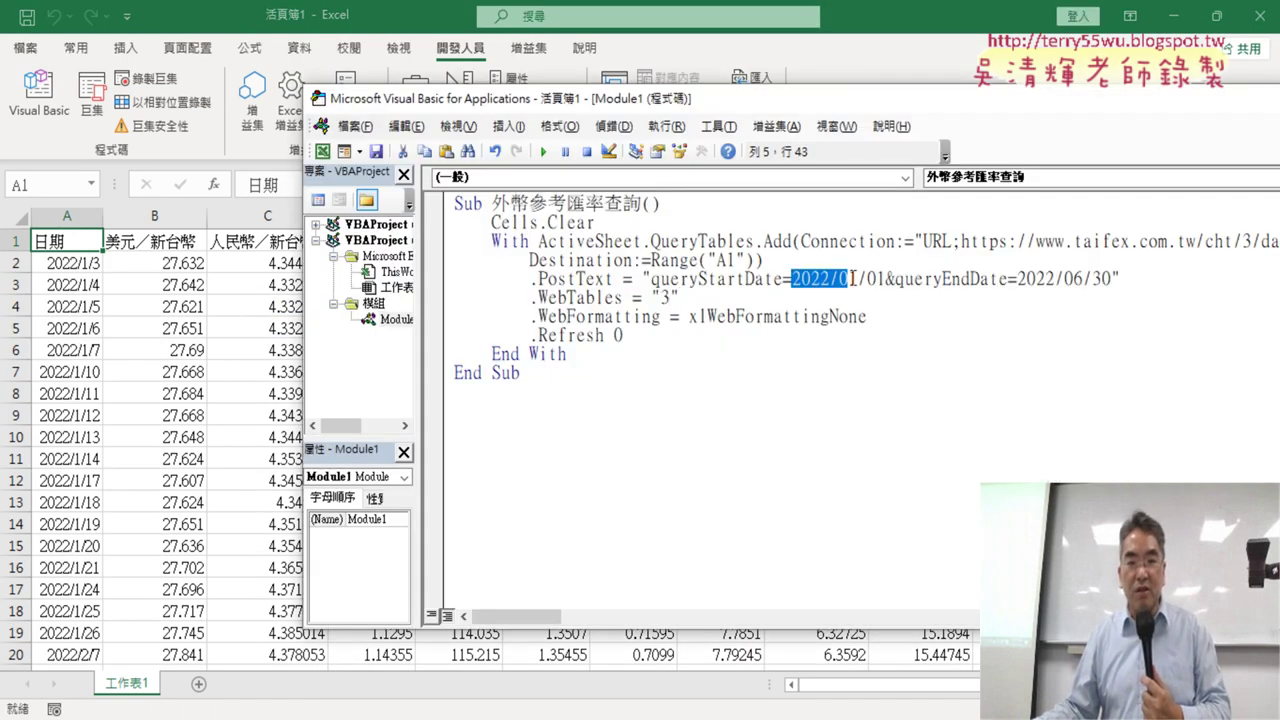
drag(1016, 279, 1101, 279)
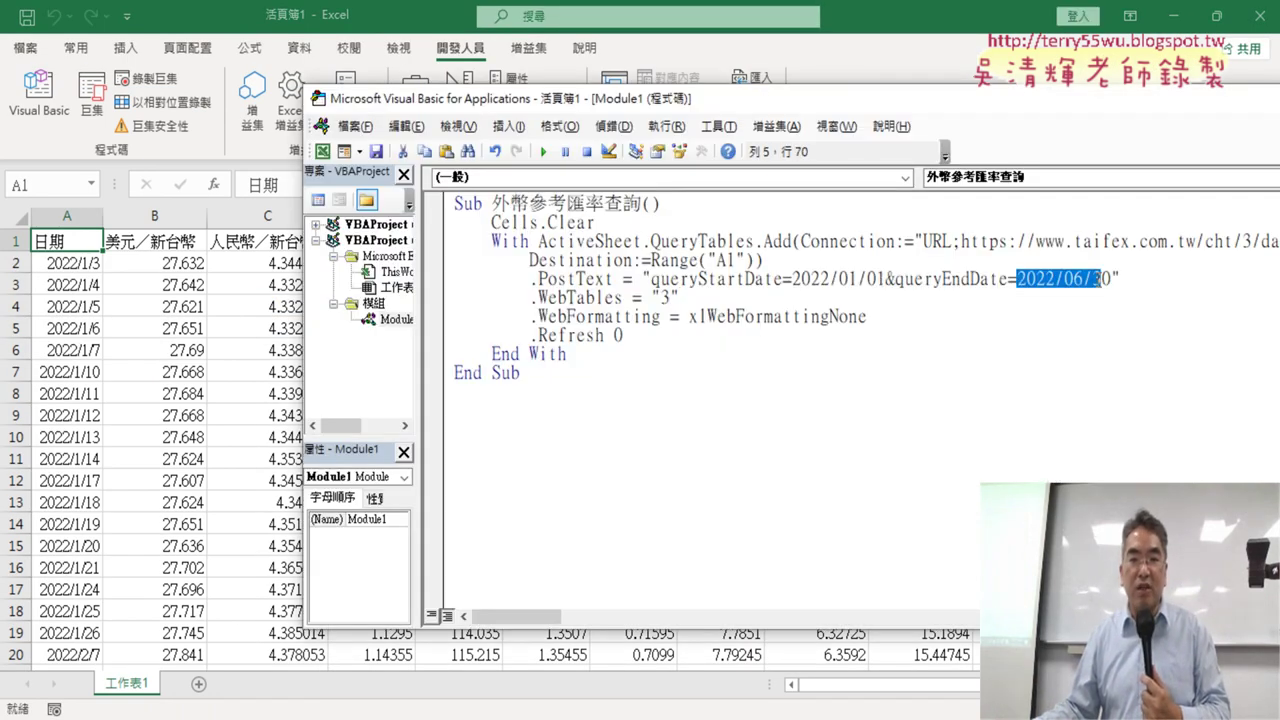